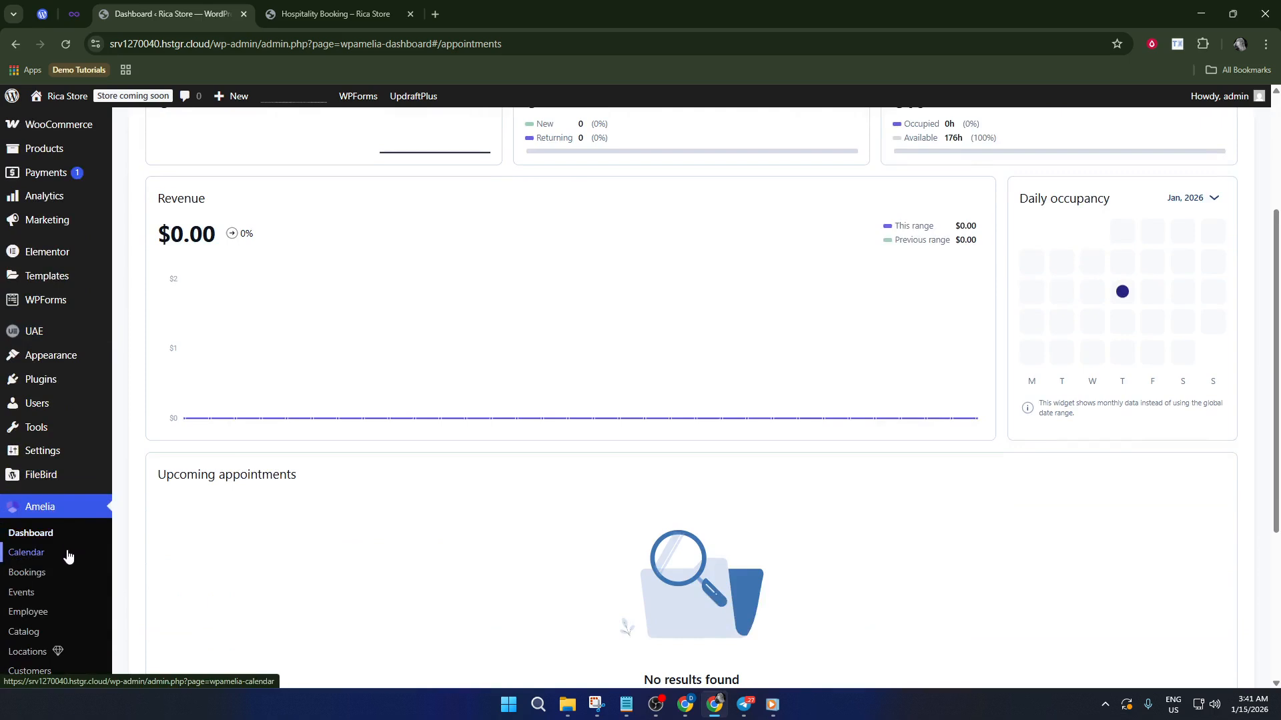
Step: Search the WordPress plugin directory for "amelia" and look through the matching plugins
click(61, 387)
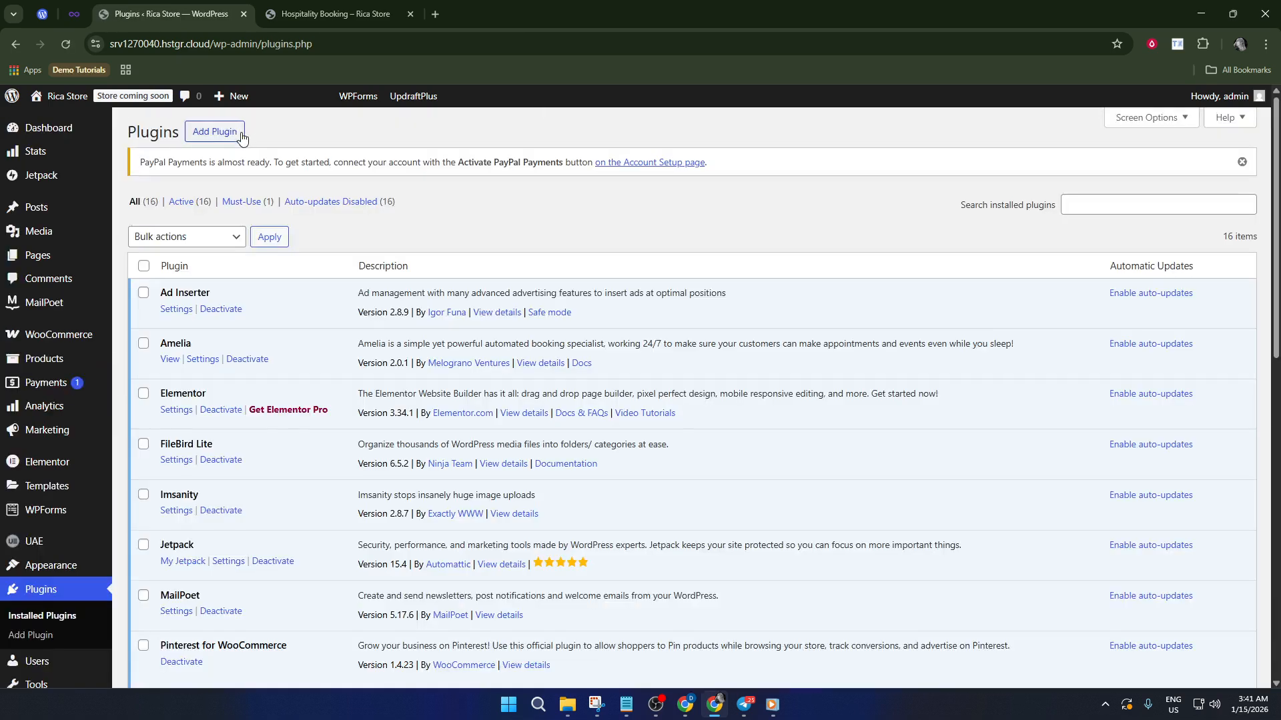
click(242, 136)
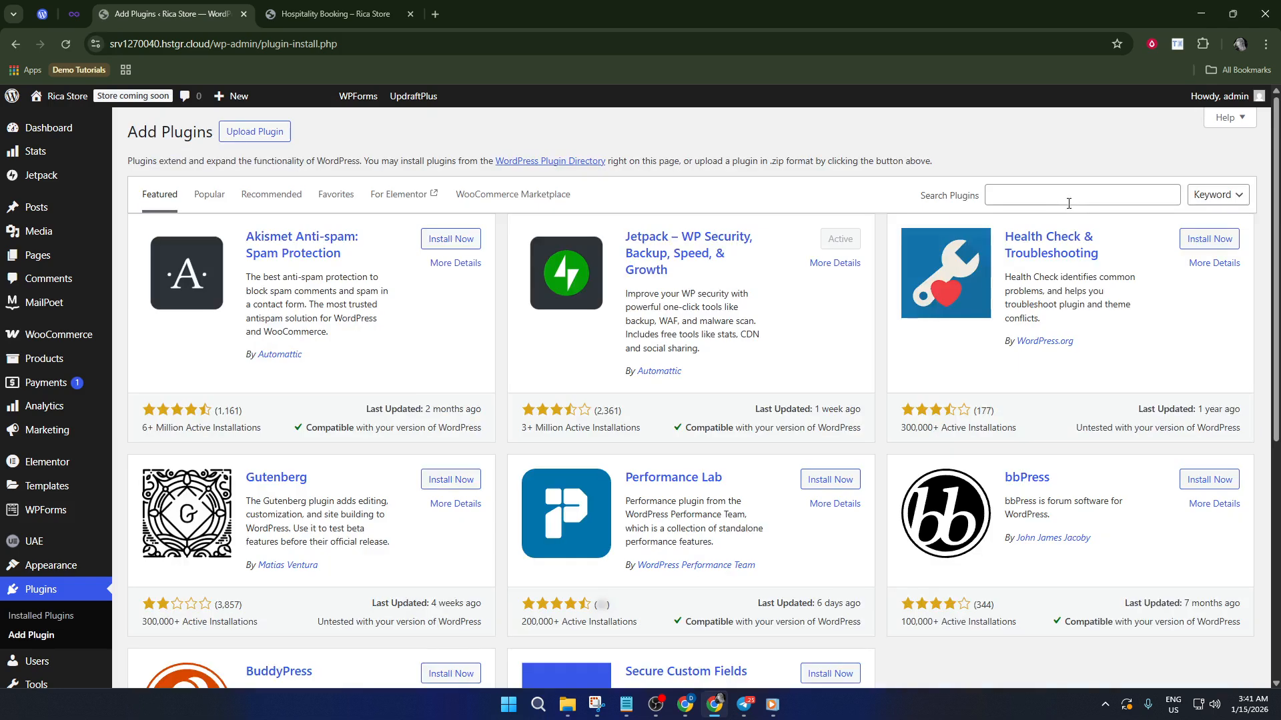
click(1068, 196)
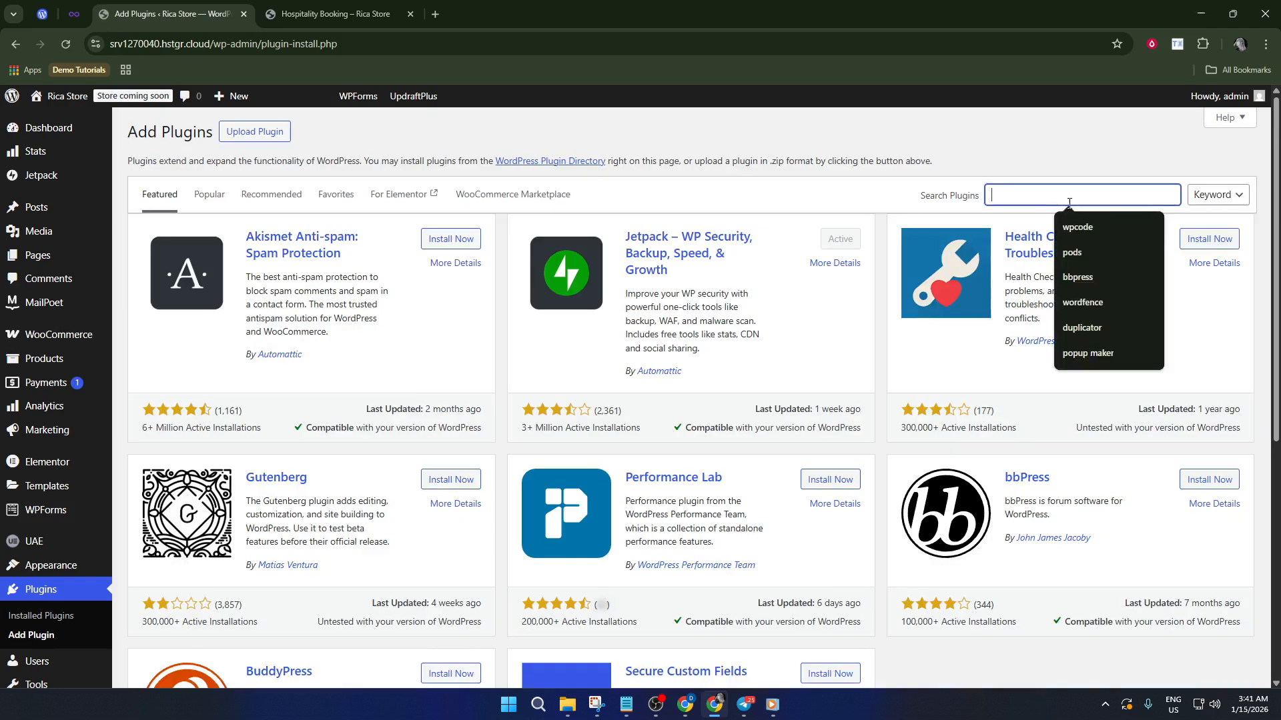
text(am)
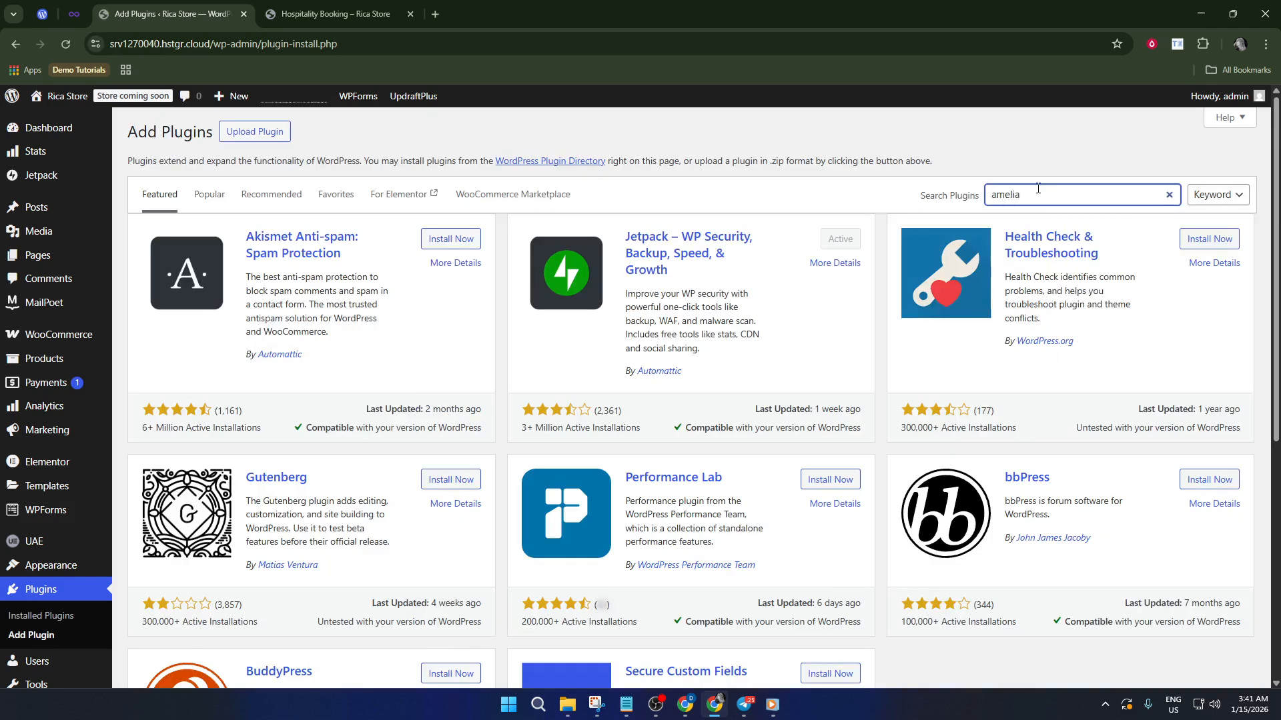
text(elia)
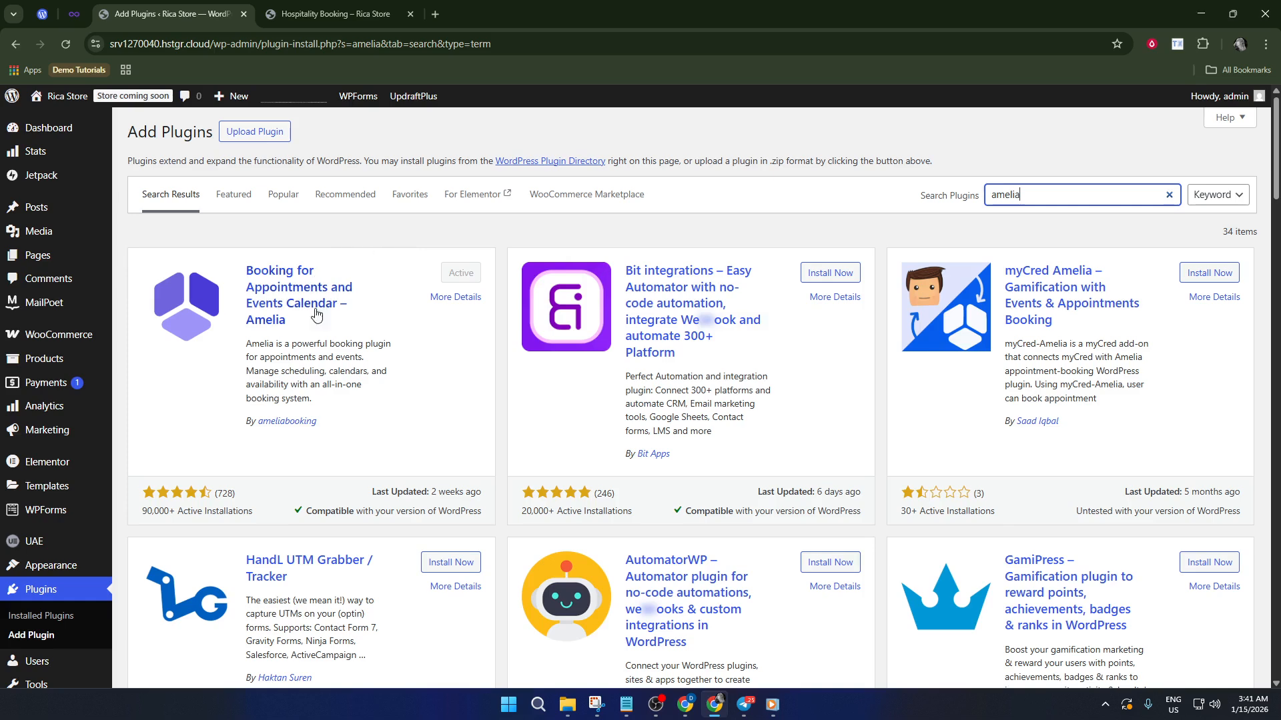
scroll(389, 305, down, 1)
scroll(386, 305, down, 2)
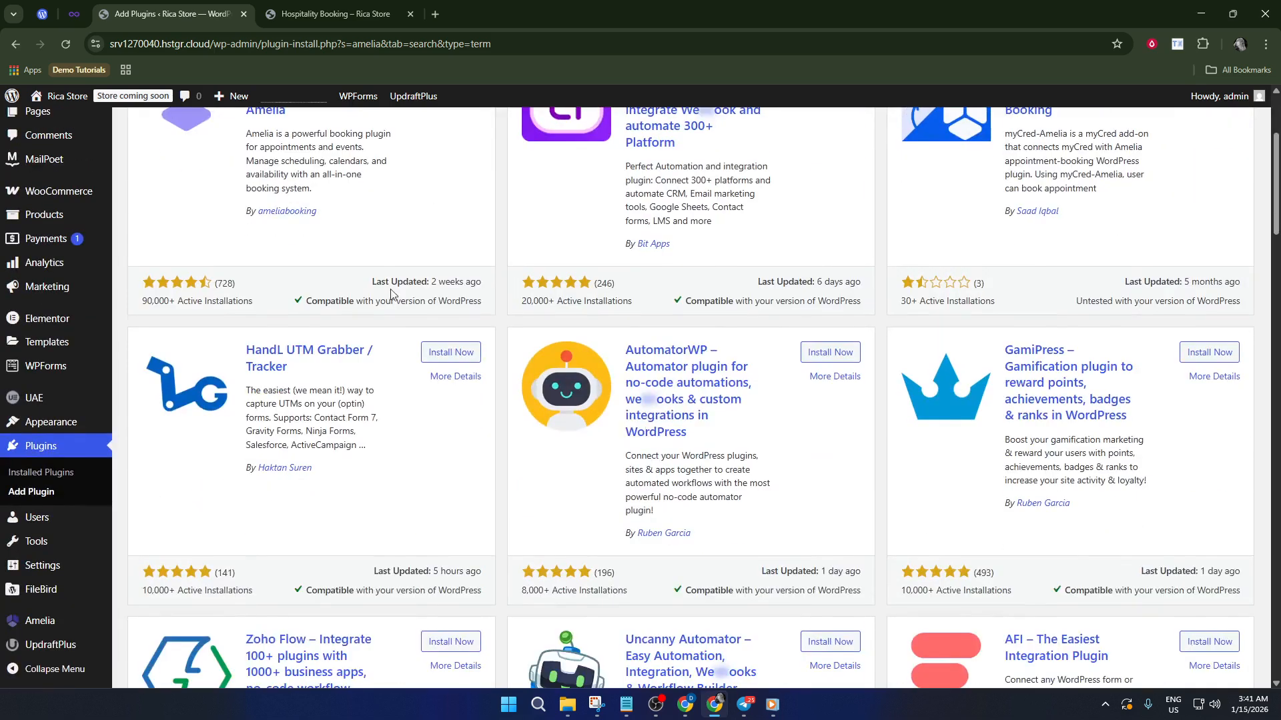
scroll(81, 490, down, 3)
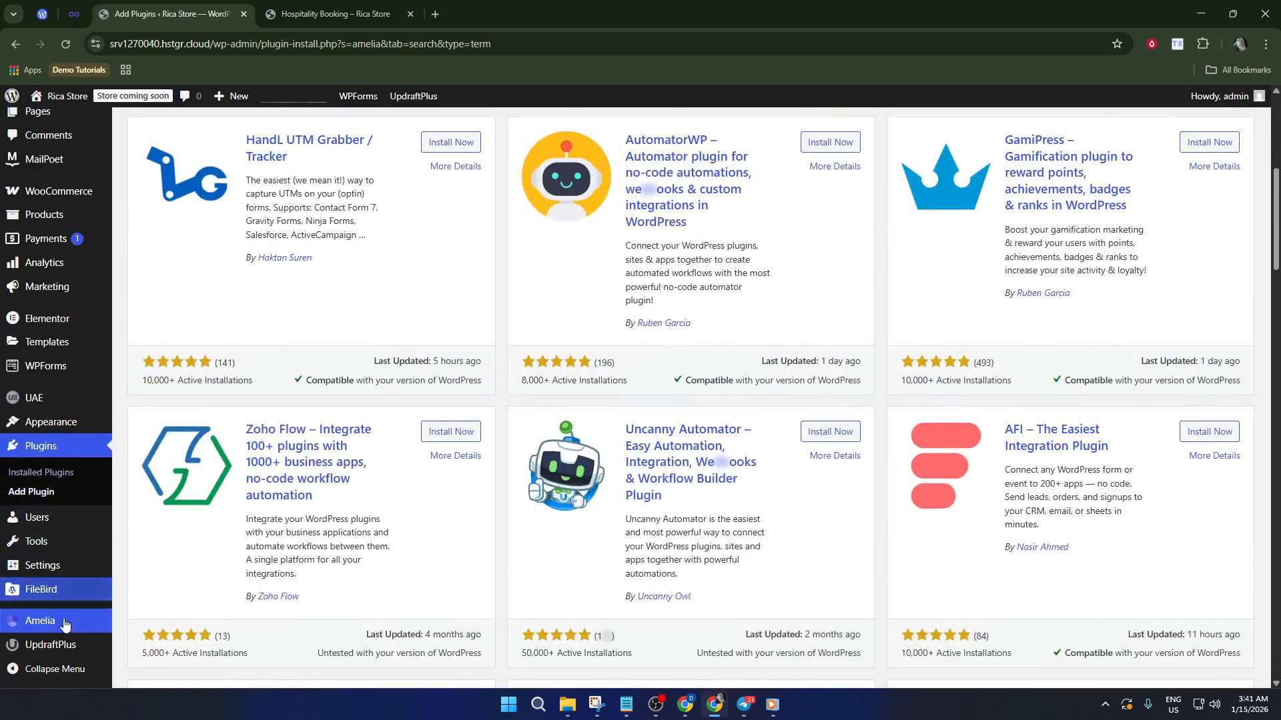
Step: Open the Amelia plugin's employee list and try to add a new employee
click(62, 623)
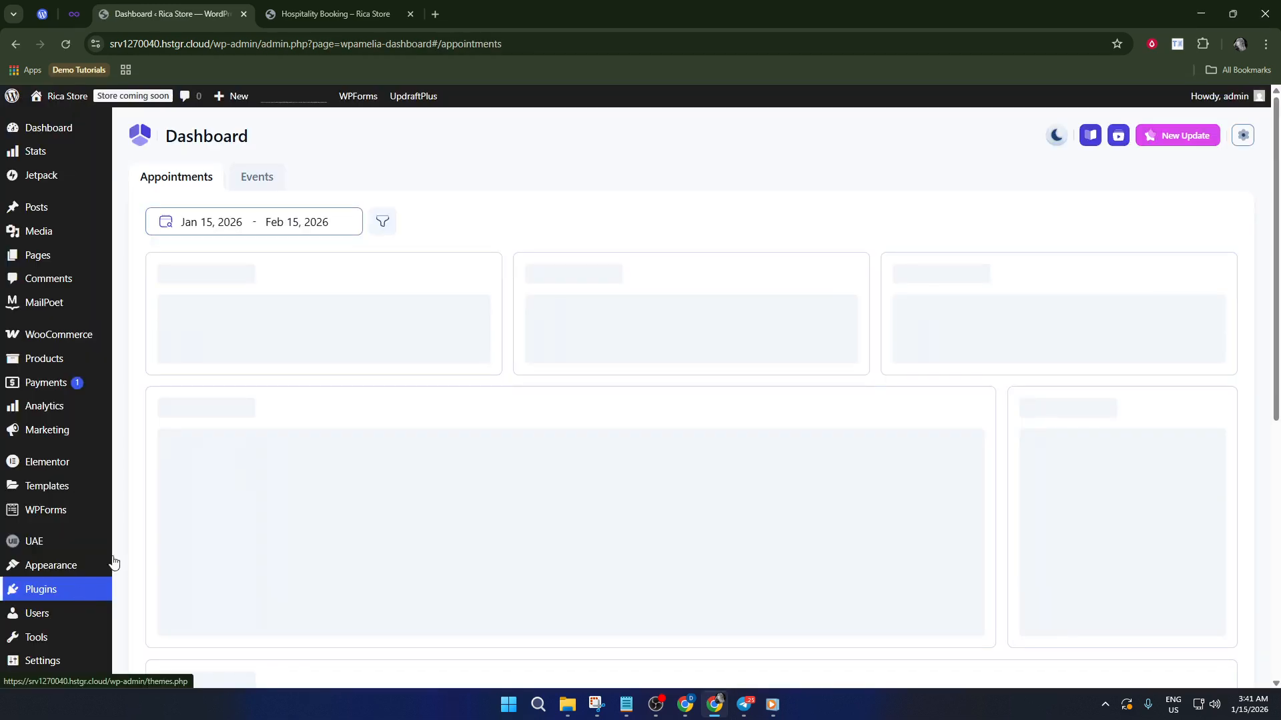
scroll(60, 614, down, 5)
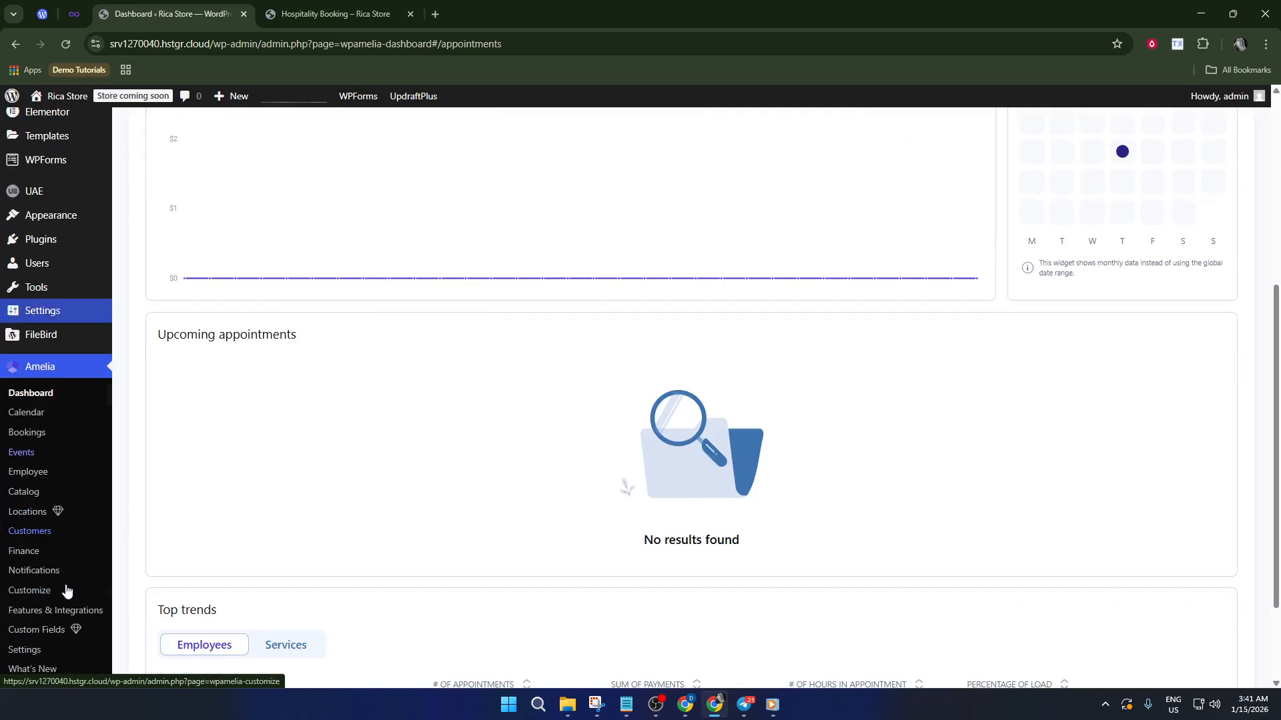
scroll(60, 579, down, 2)
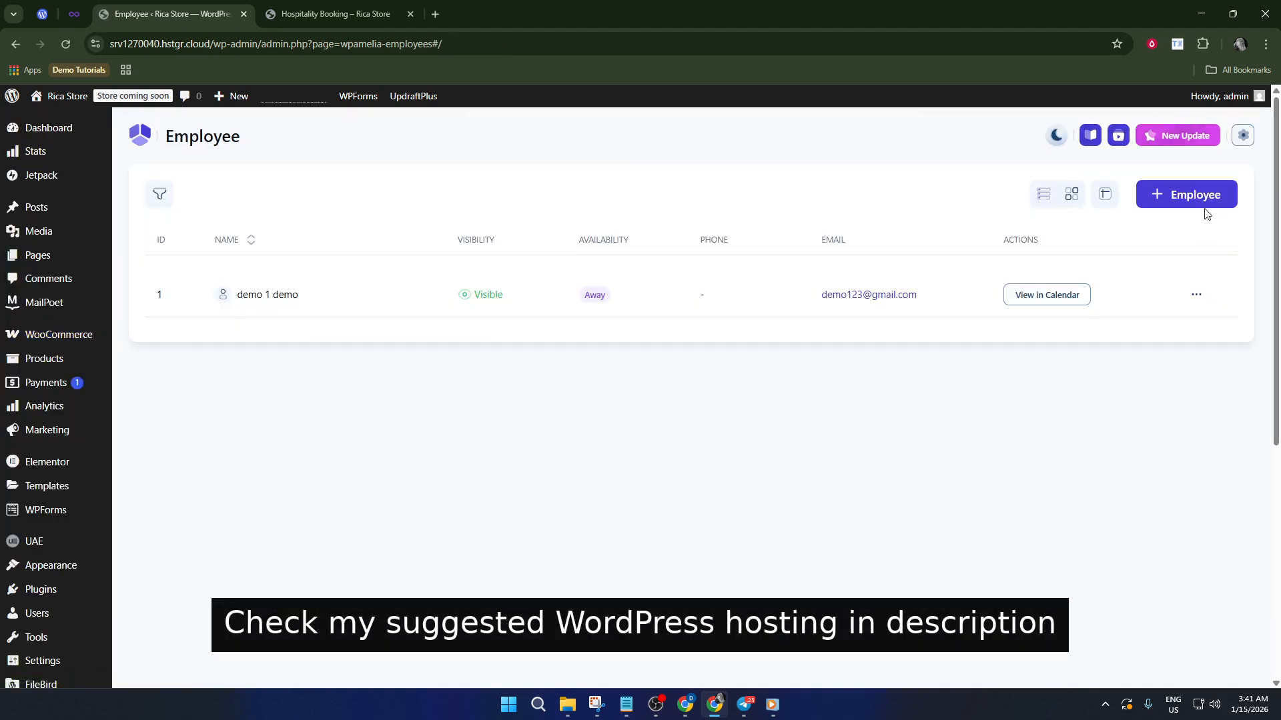
click(1201, 203)
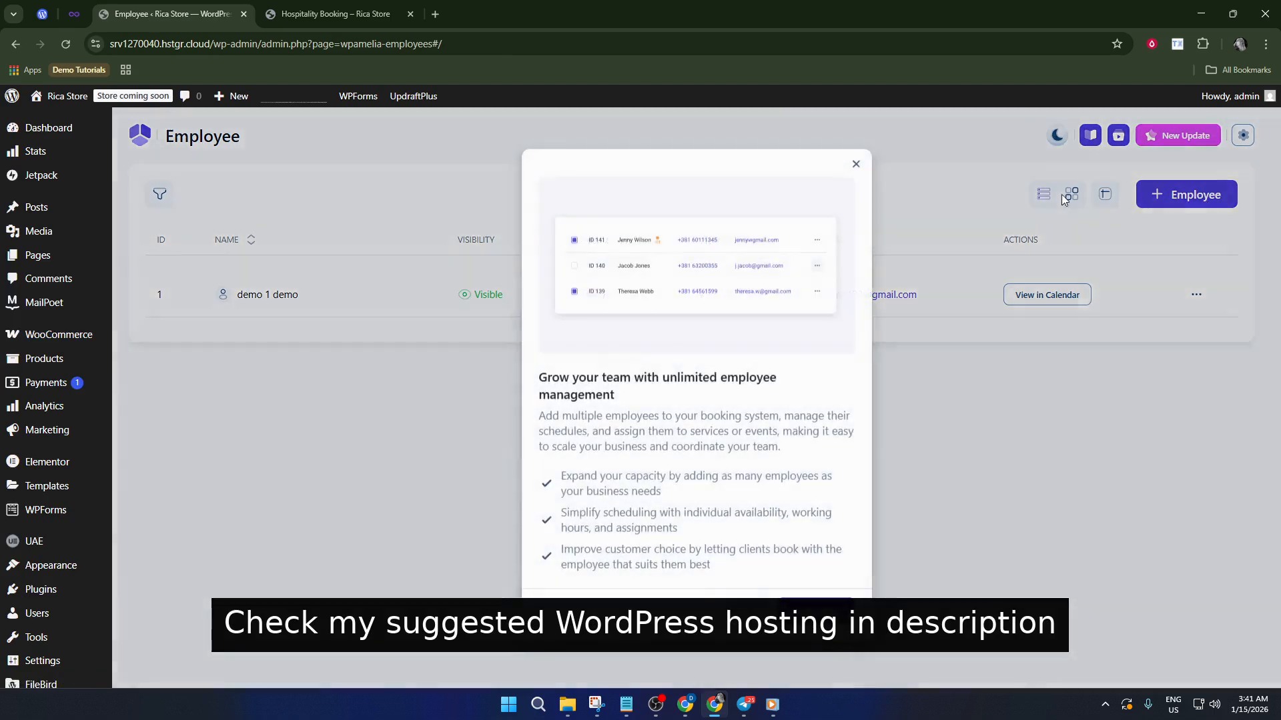
click(738, 606)
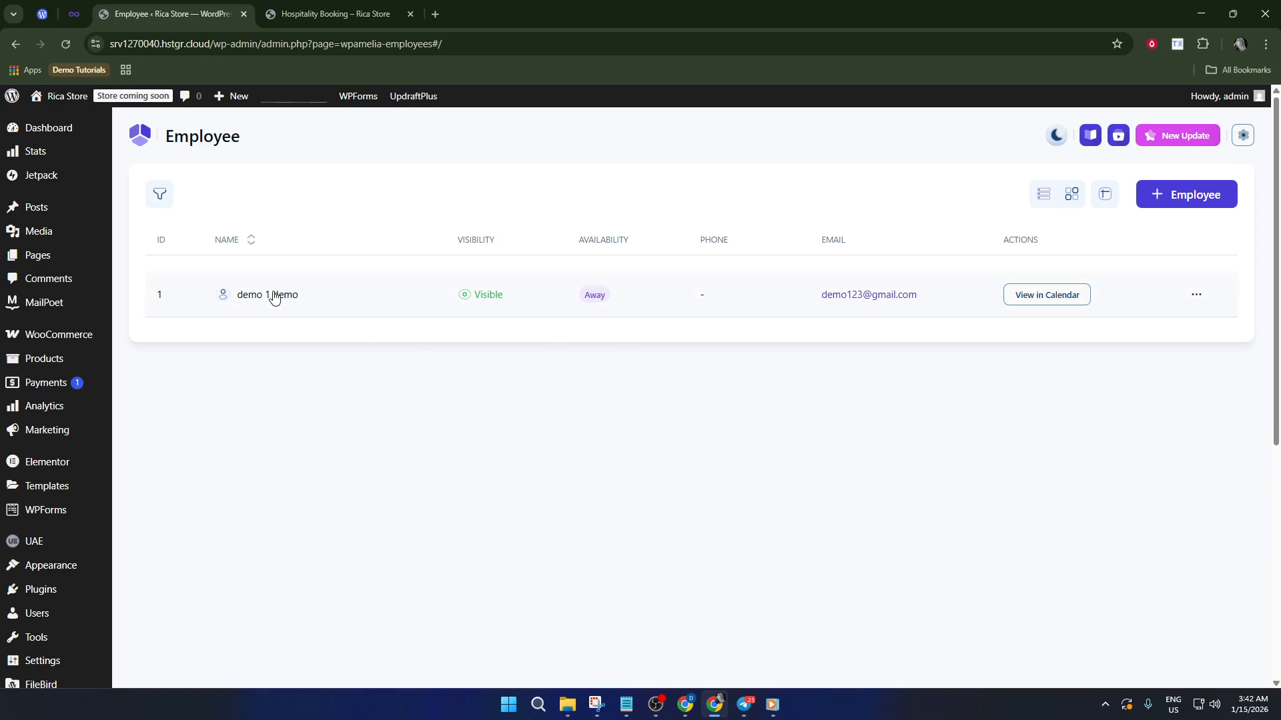
Step: Open the existing employee for editing and review the name, email, phone, WordPress user, description and note fields
click(1196, 295)
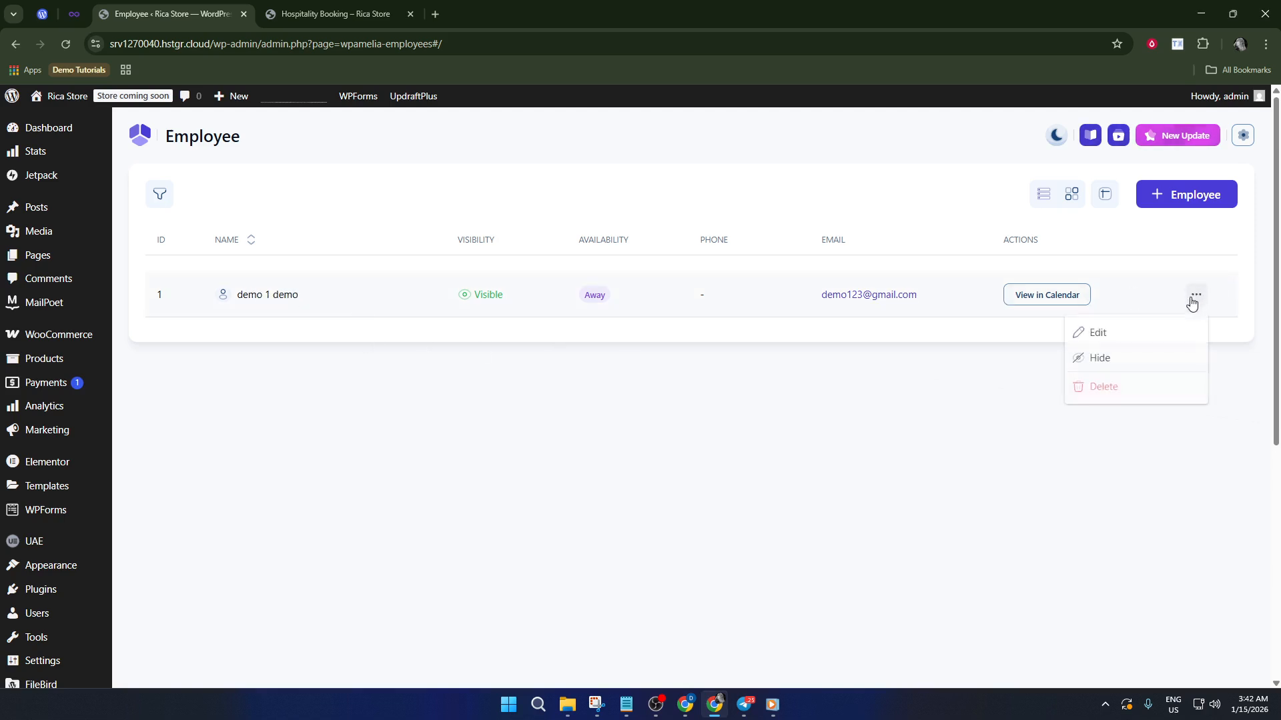
click(1123, 333)
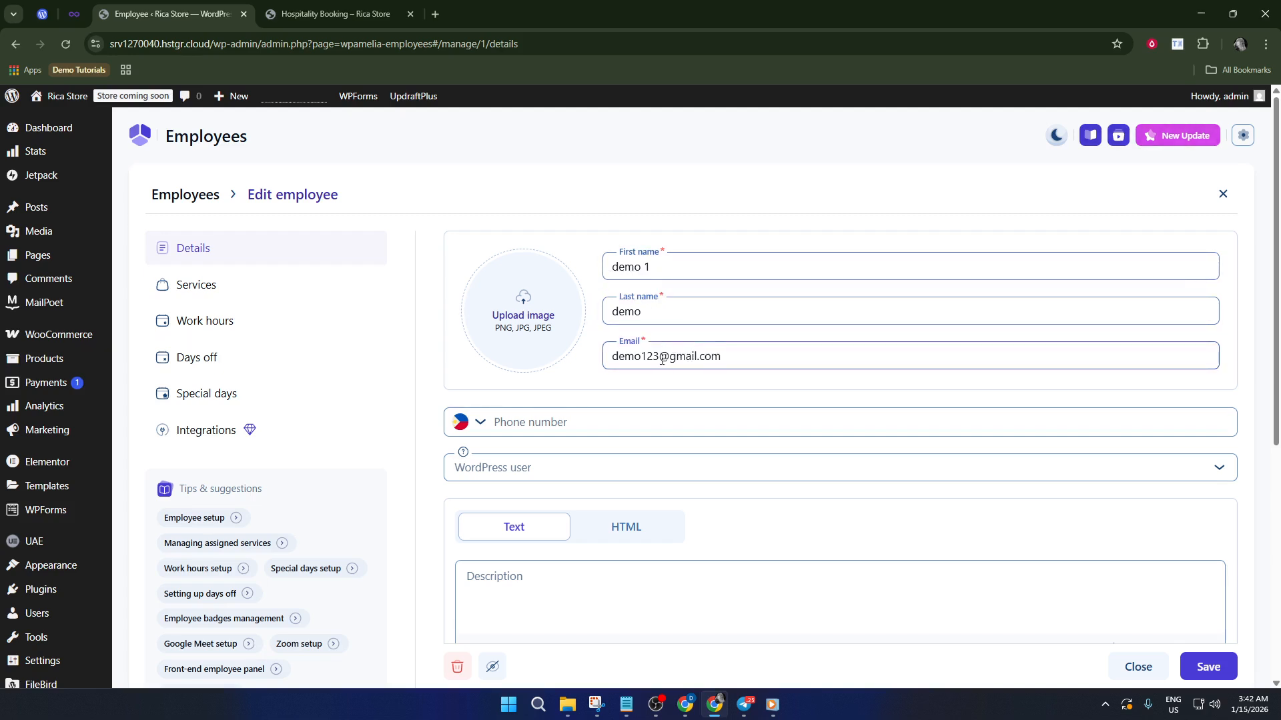
scroll(661, 360, down, 1)
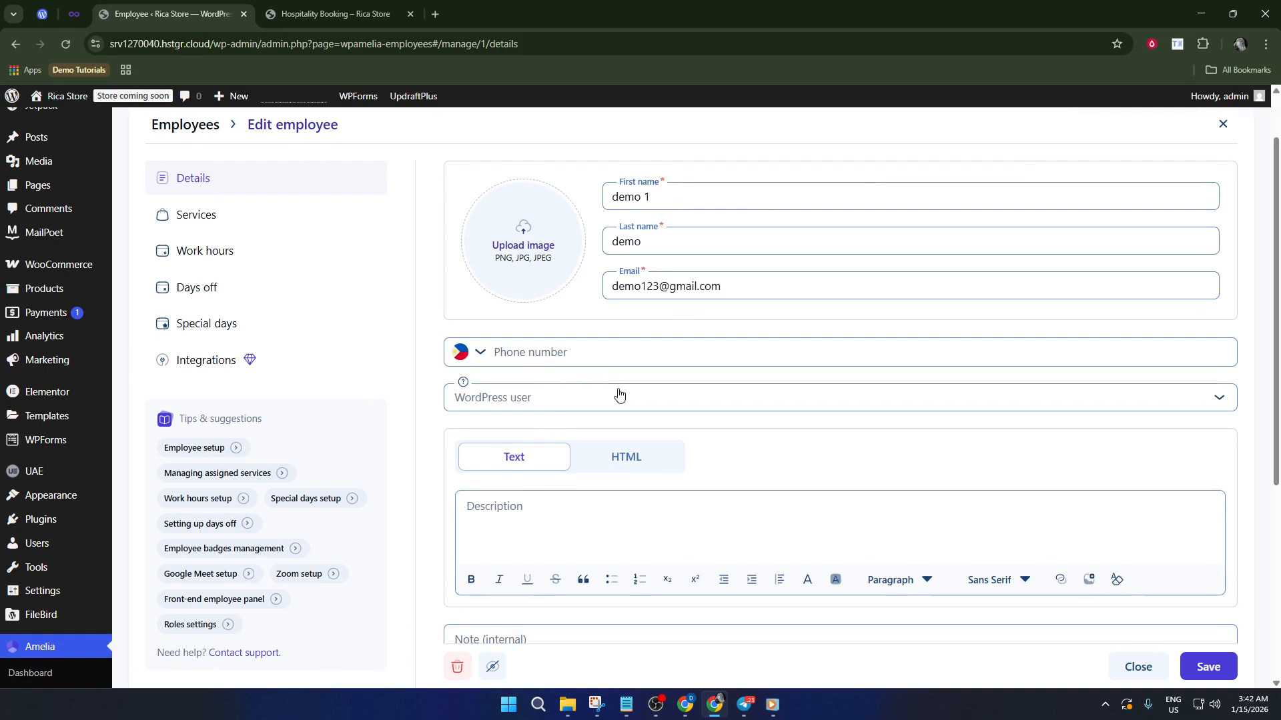
scroll(677, 430, down, 2)
click(583, 495)
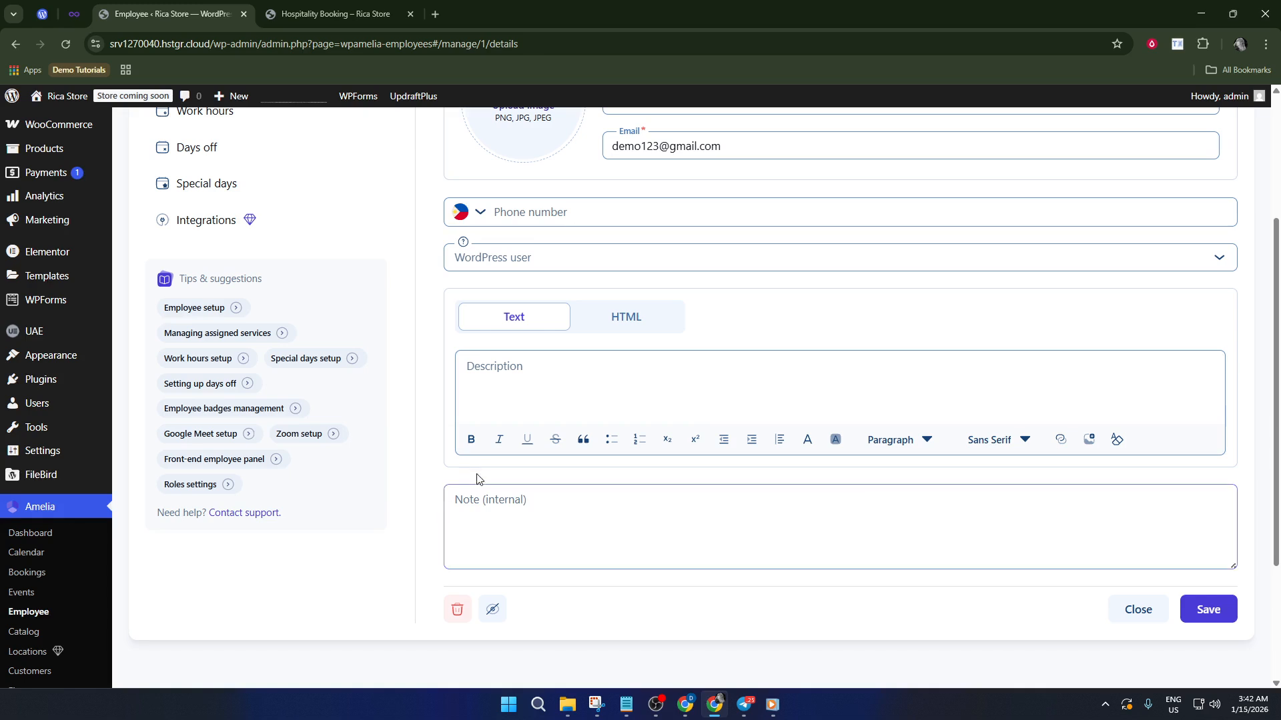
scroll(475, 487, up, 3)
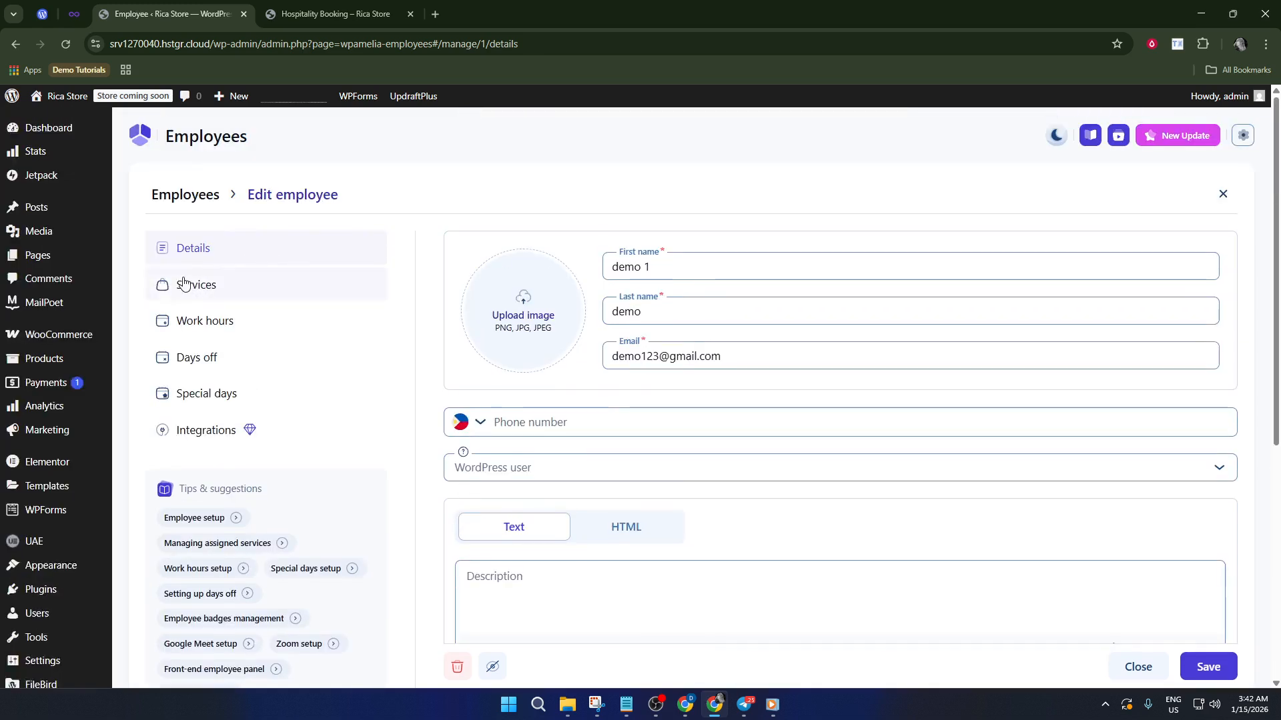
Step: Check the employee's assigned services and work hours, and save the employee record
click(201, 291)
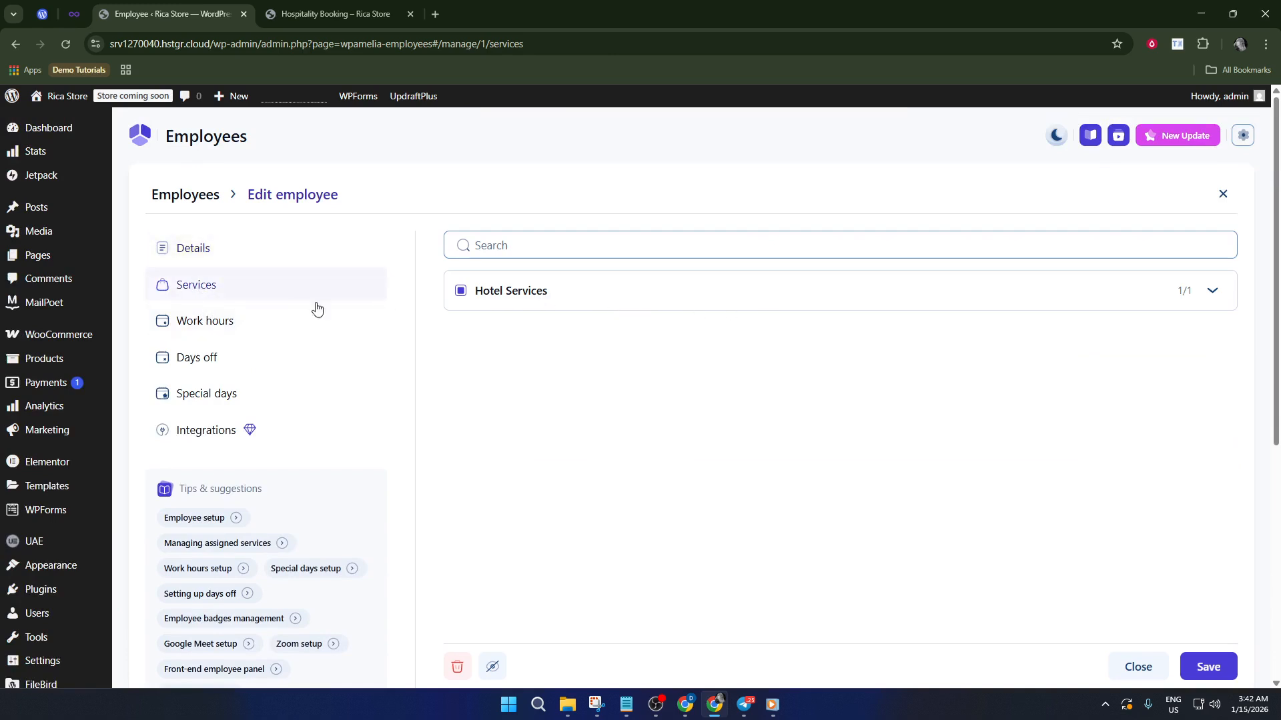
click(210, 321)
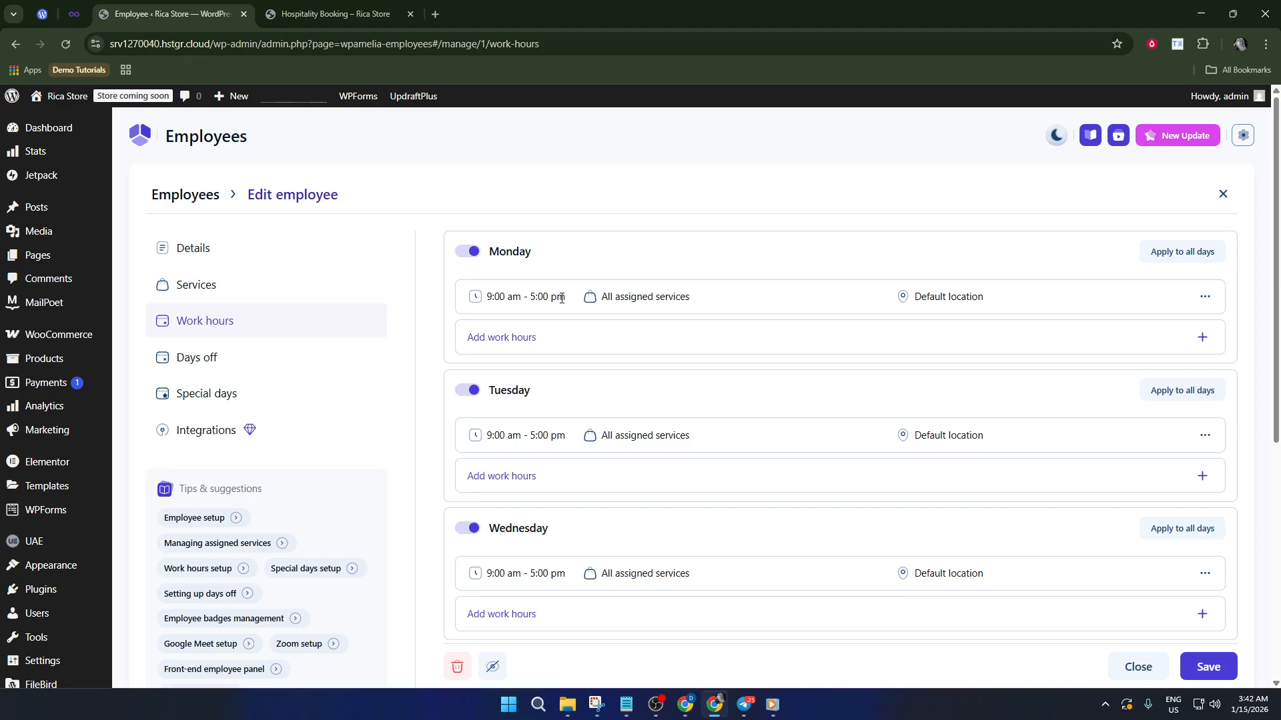
click(1204, 667)
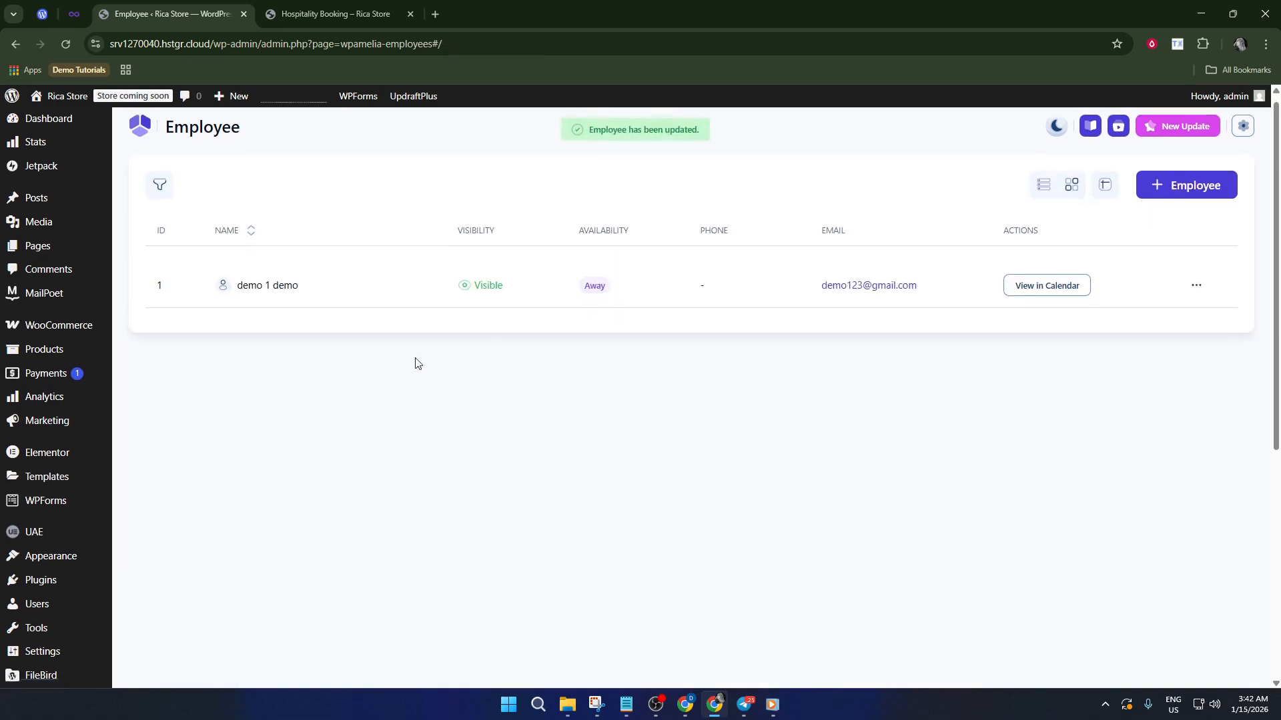
Step: Open Amelia's catalog and display the services in the Hotel Services category
scroll(94, 402, down, 1)
scroll(66, 415, down, 3)
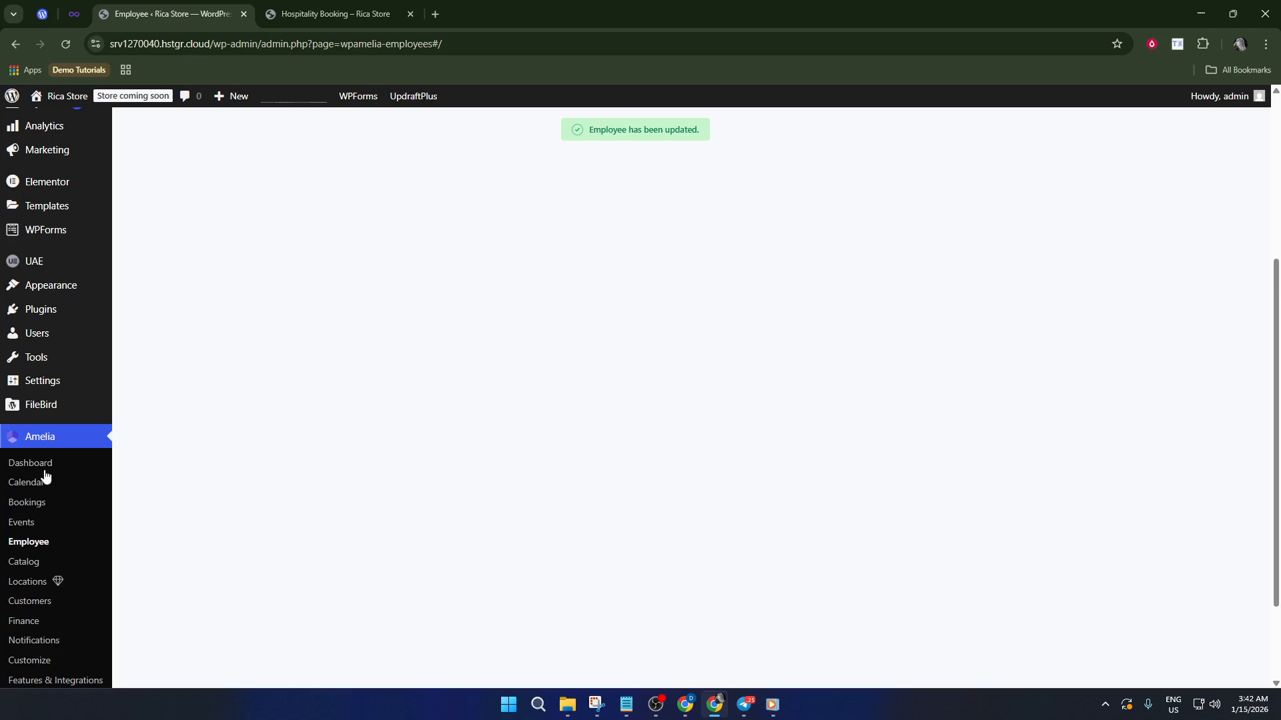
scroll(43, 536, down, 1)
scroll(43, 534, up, 1)
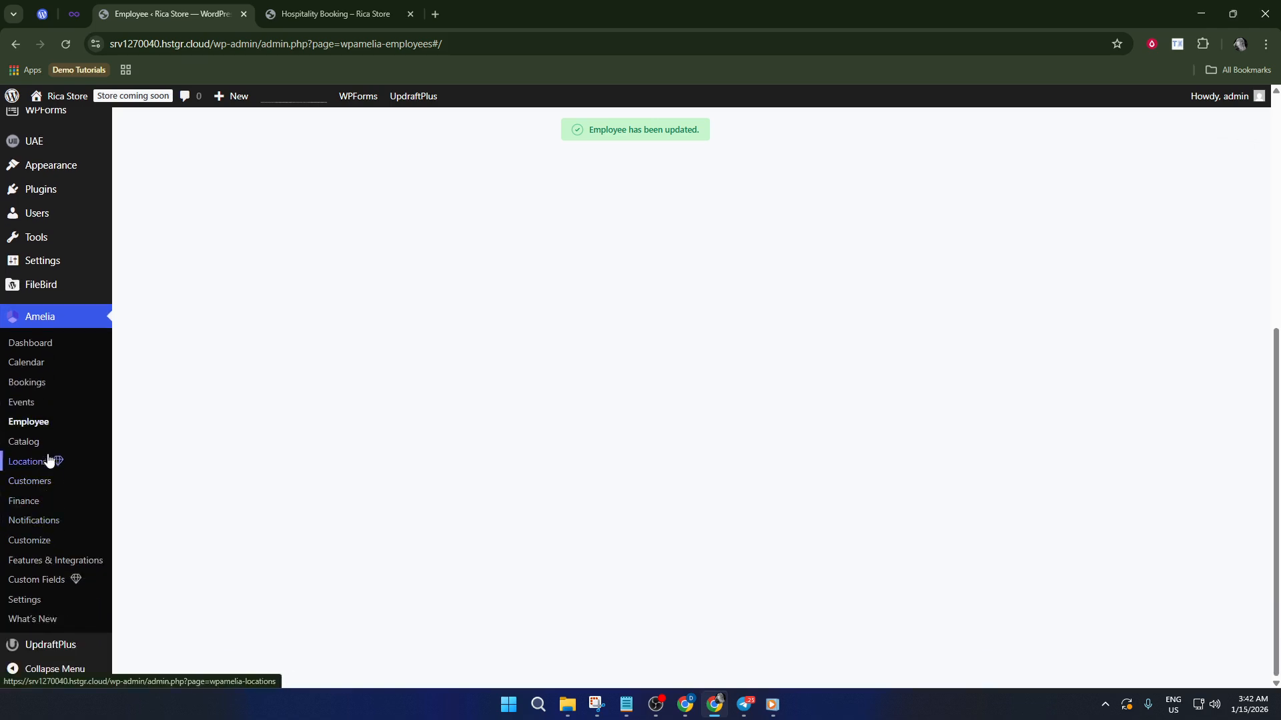
click(24, 448)
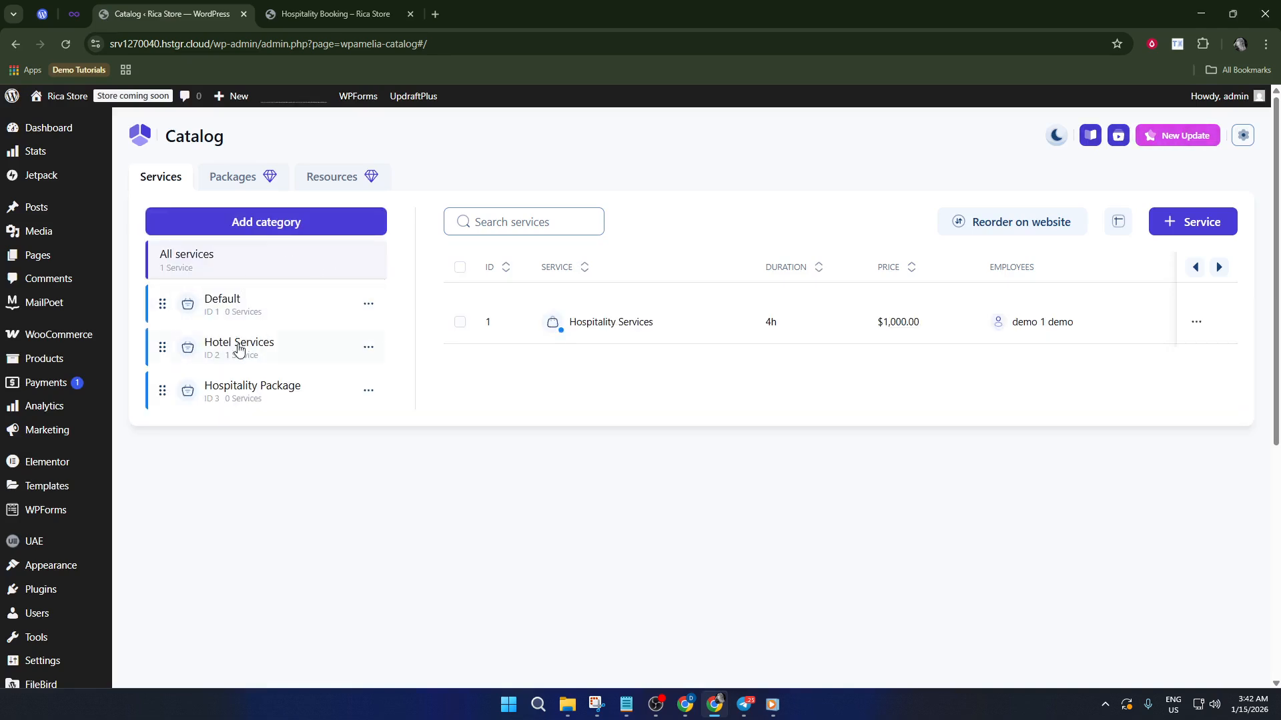
click(266, 350)
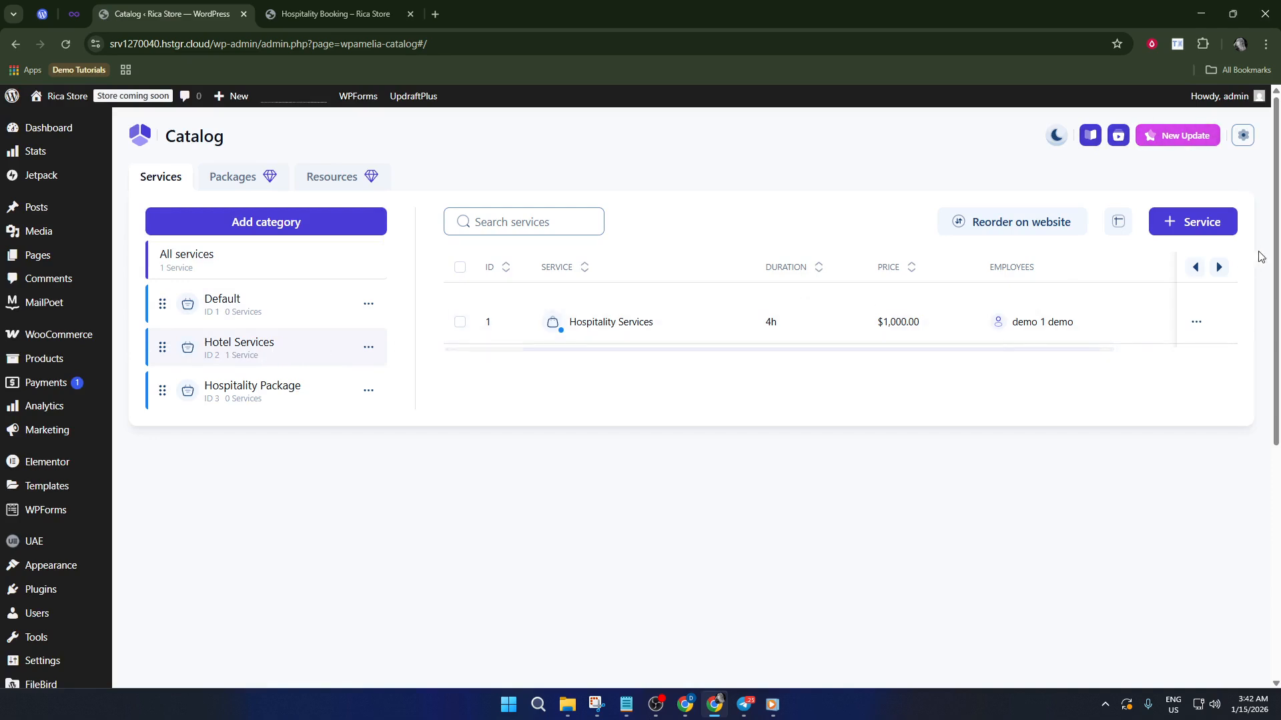
Step: Start a new service in the Hotel Services category and name it Hospitality Packages
click(1201, 224)
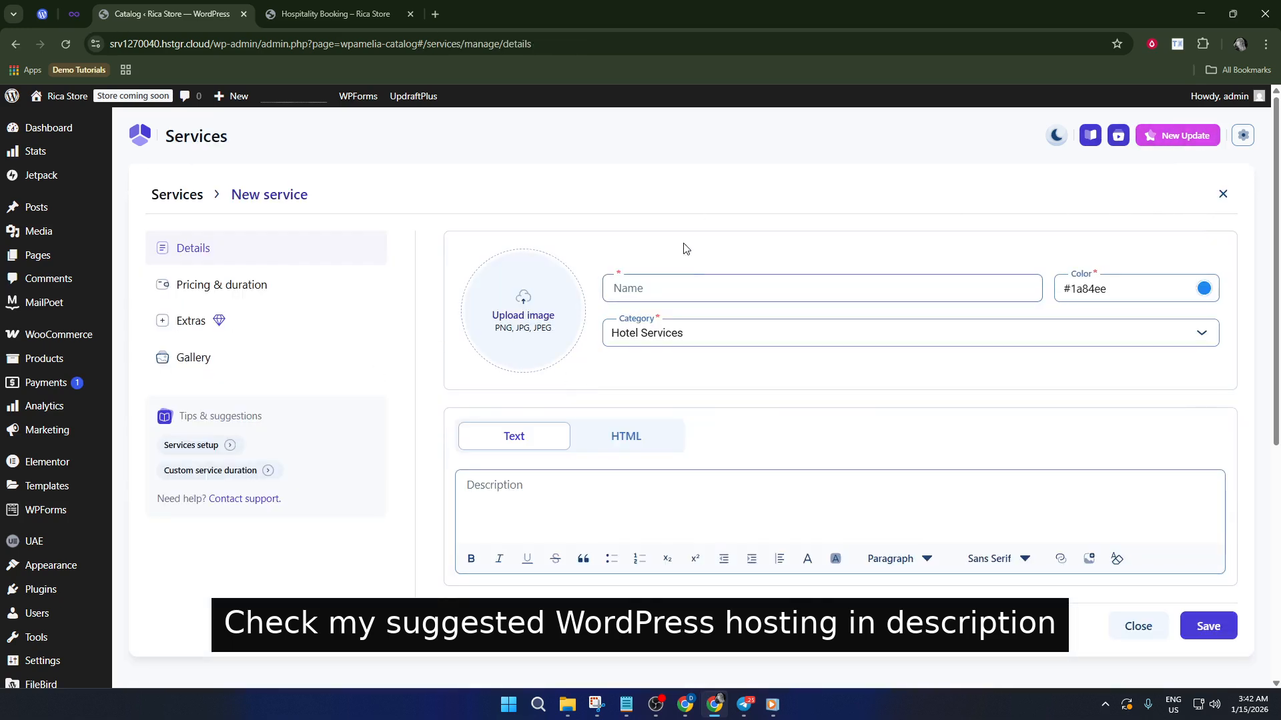
click(684, 286)
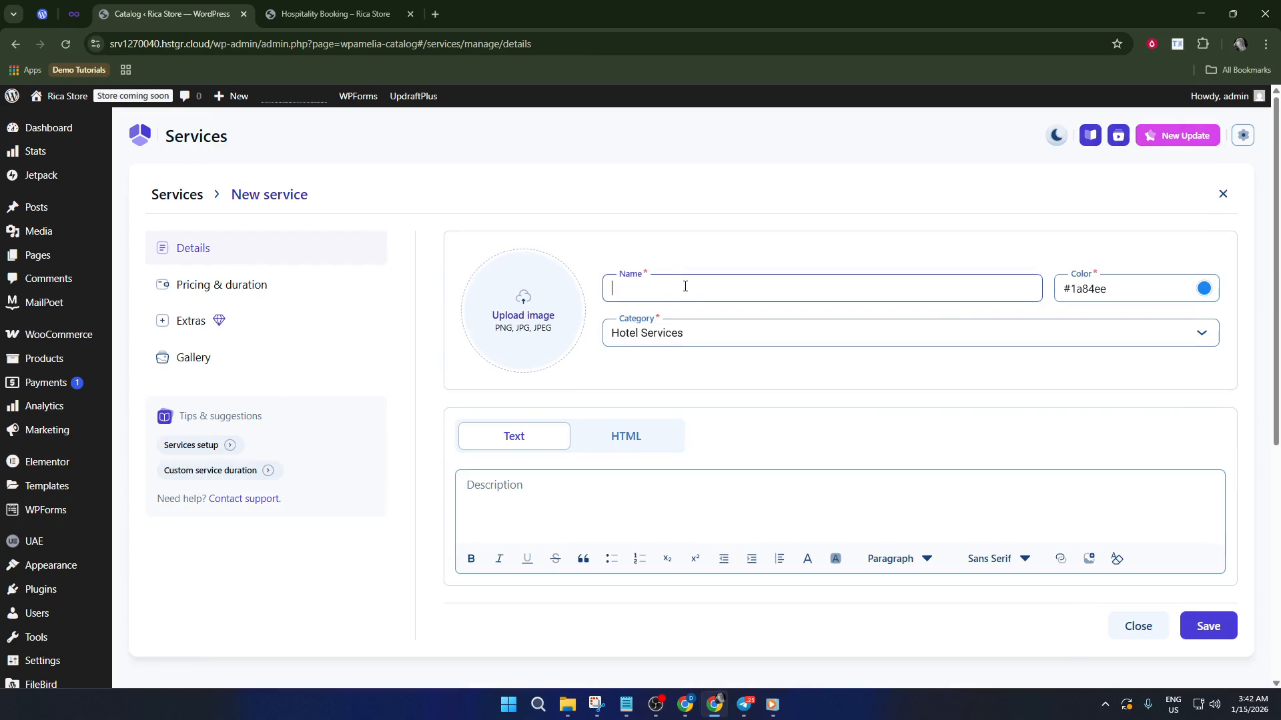
text(Hi)
text(spitality Packages)
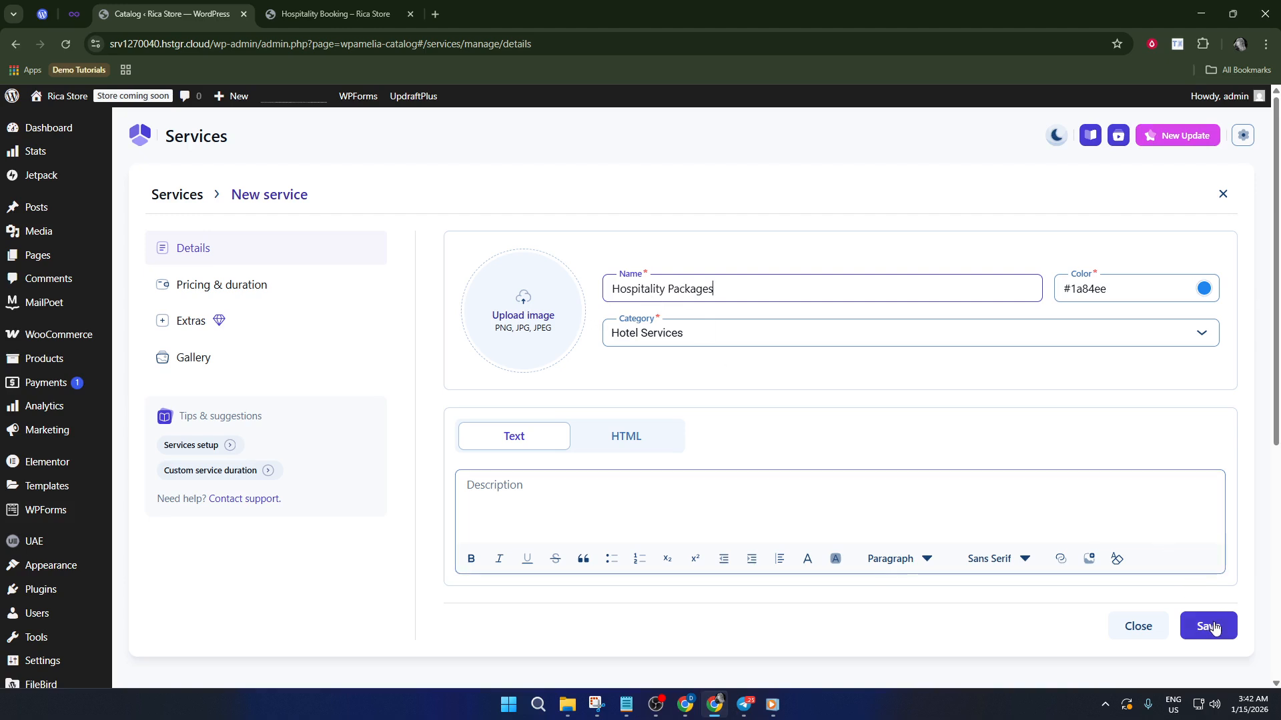
scroll(740, 512, down, 1)
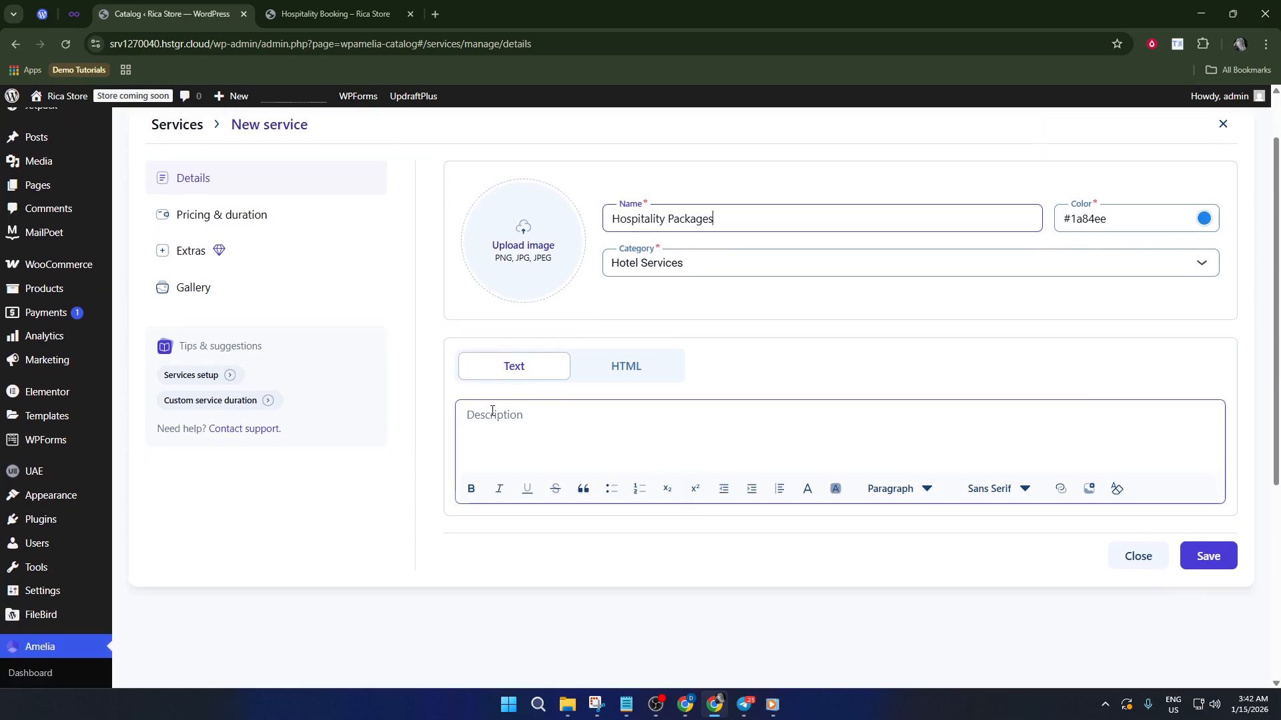
scroll(594, 318, up, 1)
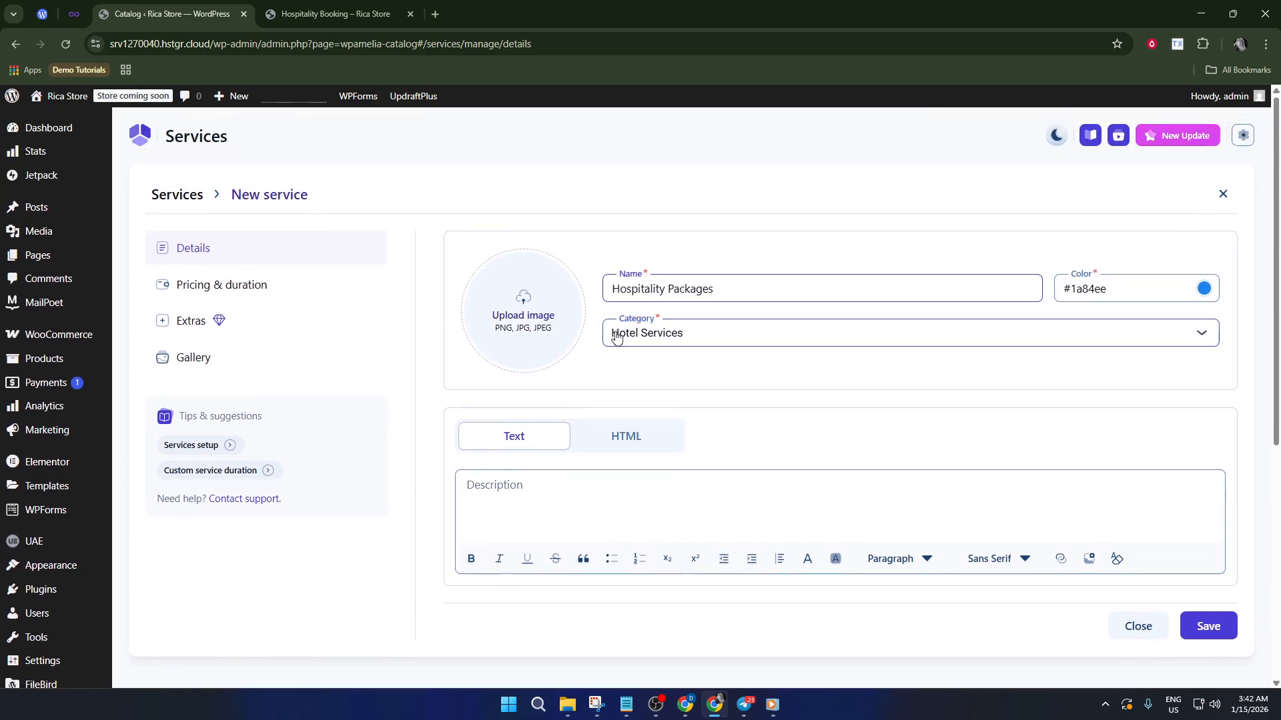
Step: Set the new service's duration to 2h 30min and its price to $1,000.00, and save the service
click(1207, 627)
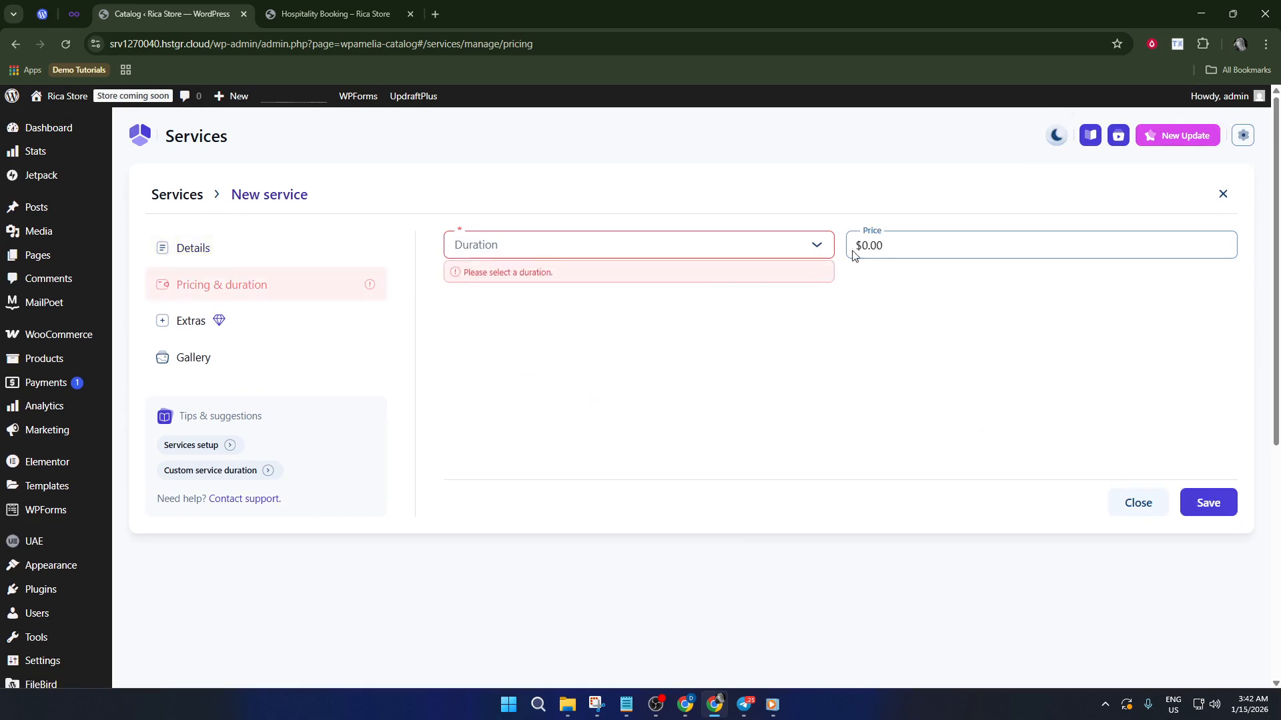
click(642, 249)
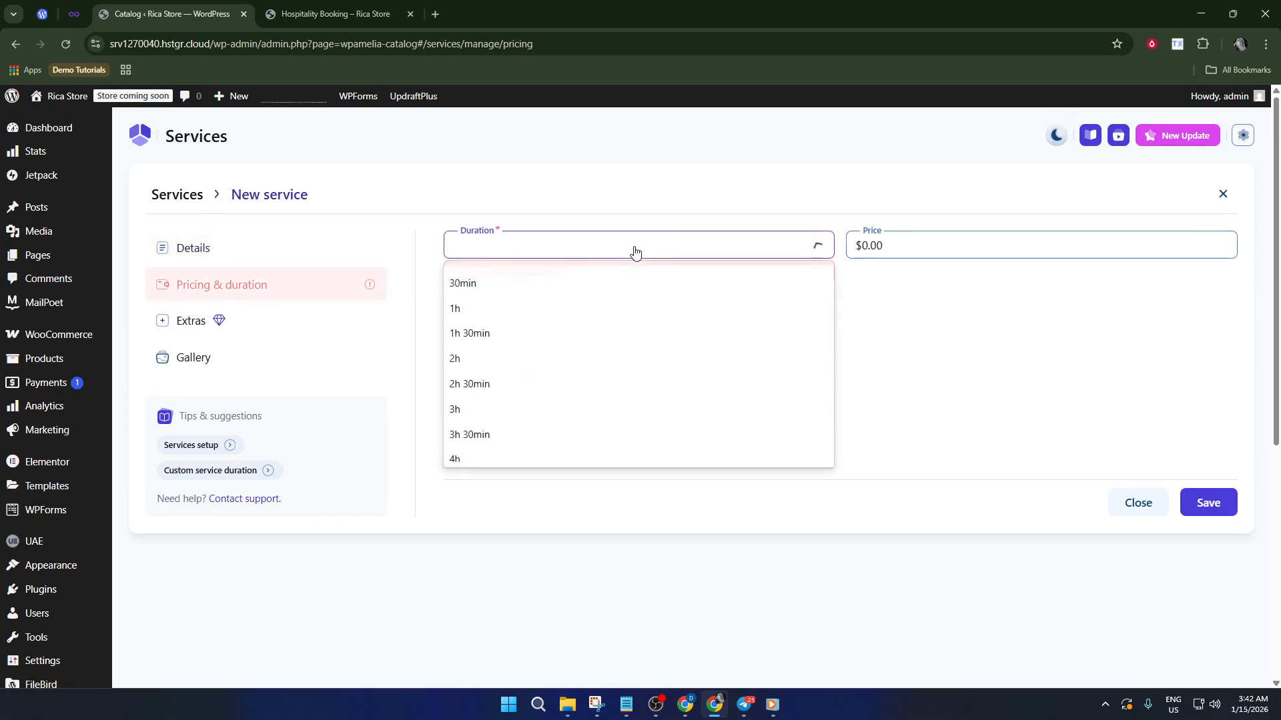
click(497, 398)
click(954, 237)
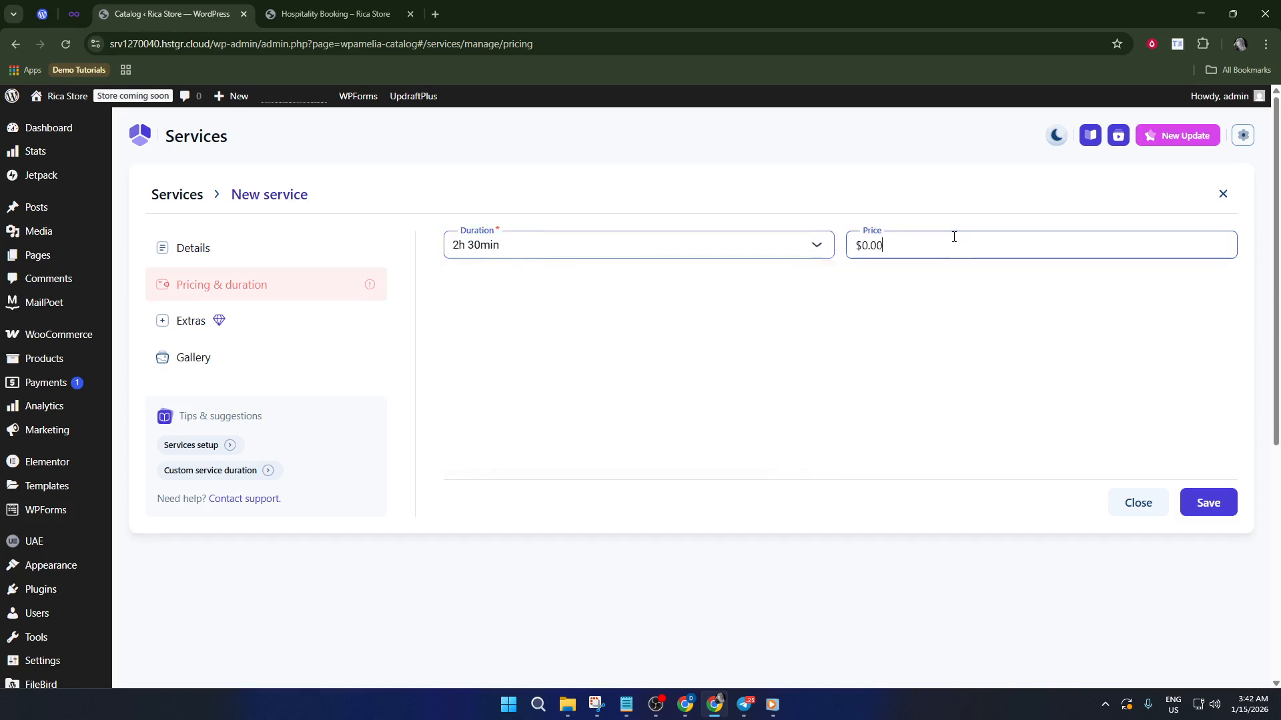
drag(947, 243, 827, 254)
text(1,000.00)
click(1213, 507)
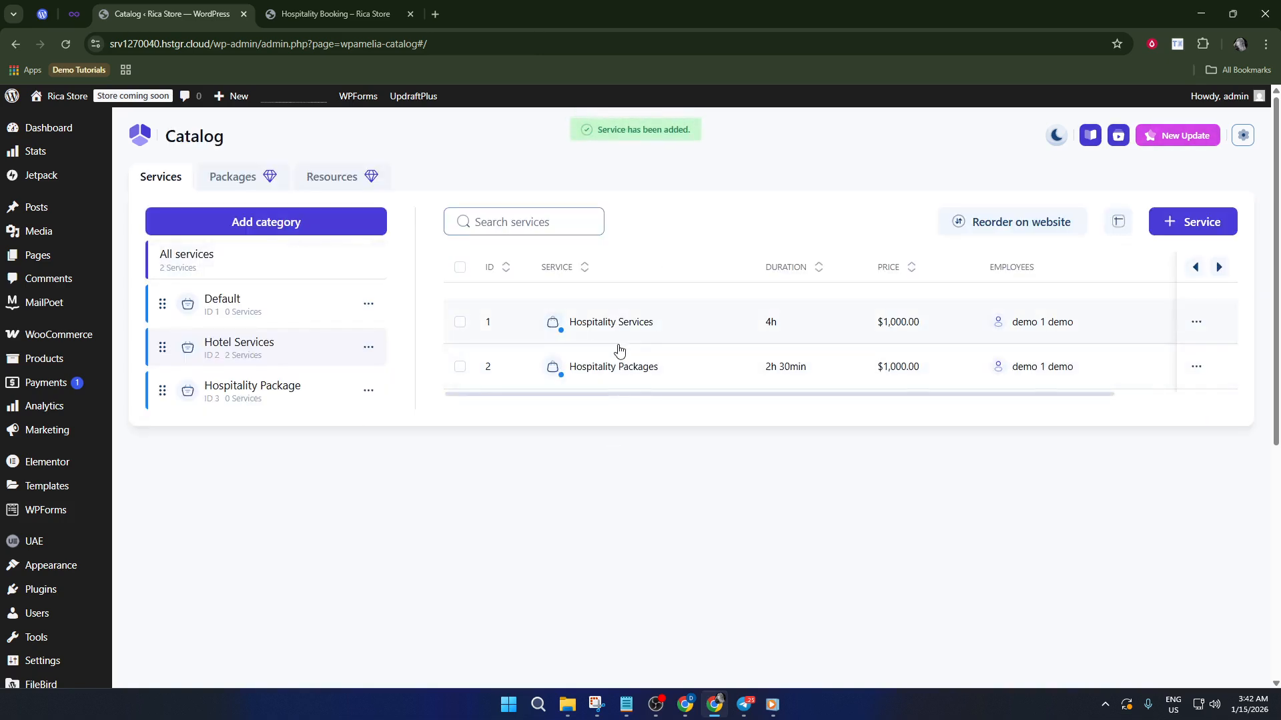
Step: Create a new WordPress post and title it Hospitality Management
scroll(415, 347, down, 1)
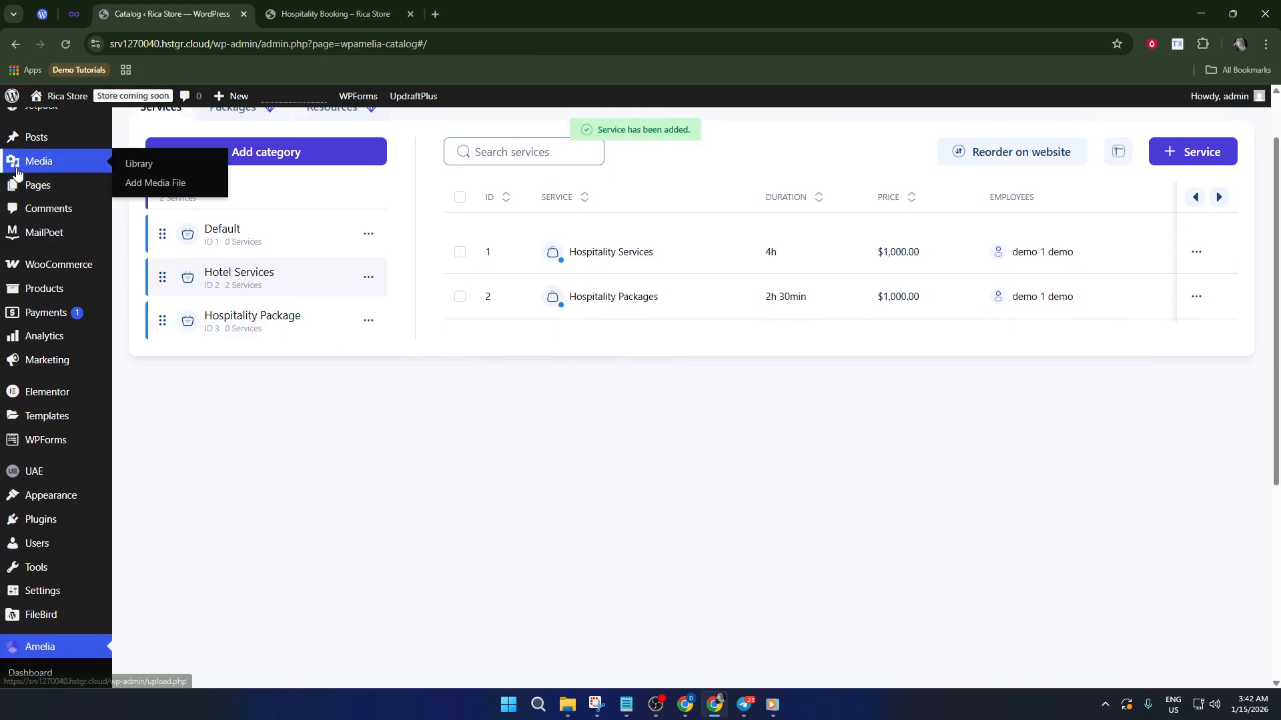
mouse_move(34, 187)
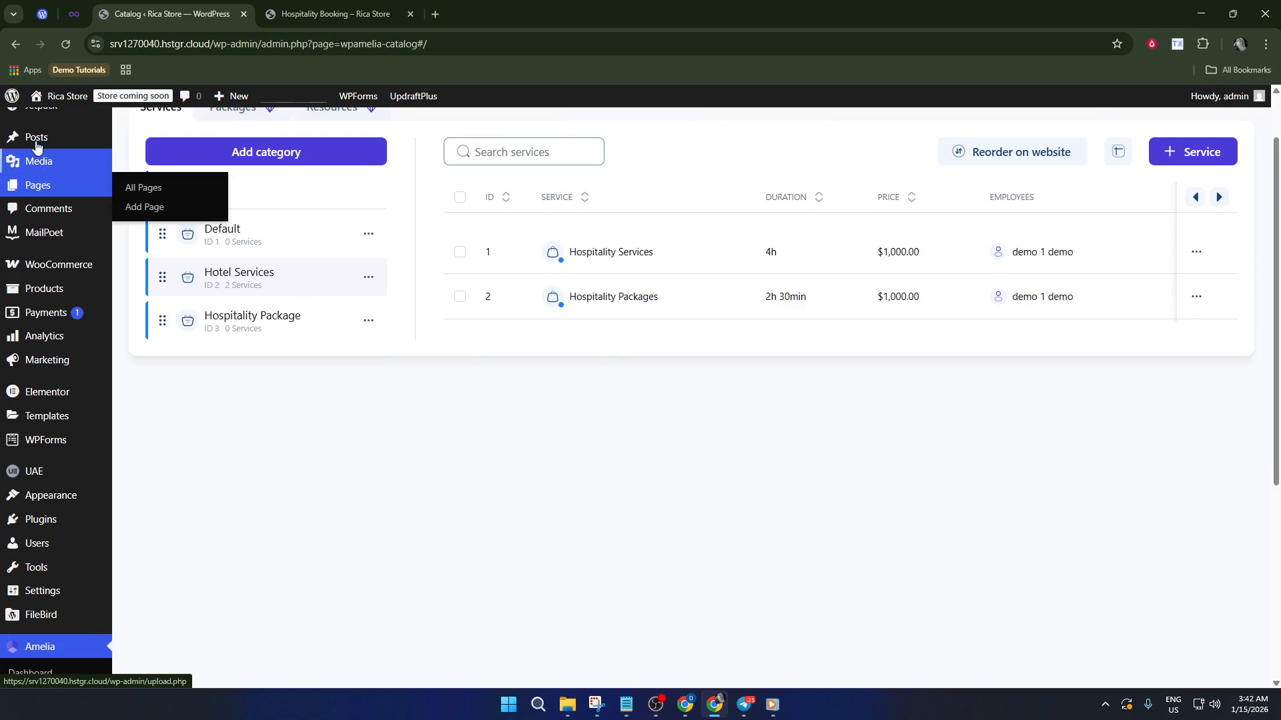
mouse_move(37, 139)
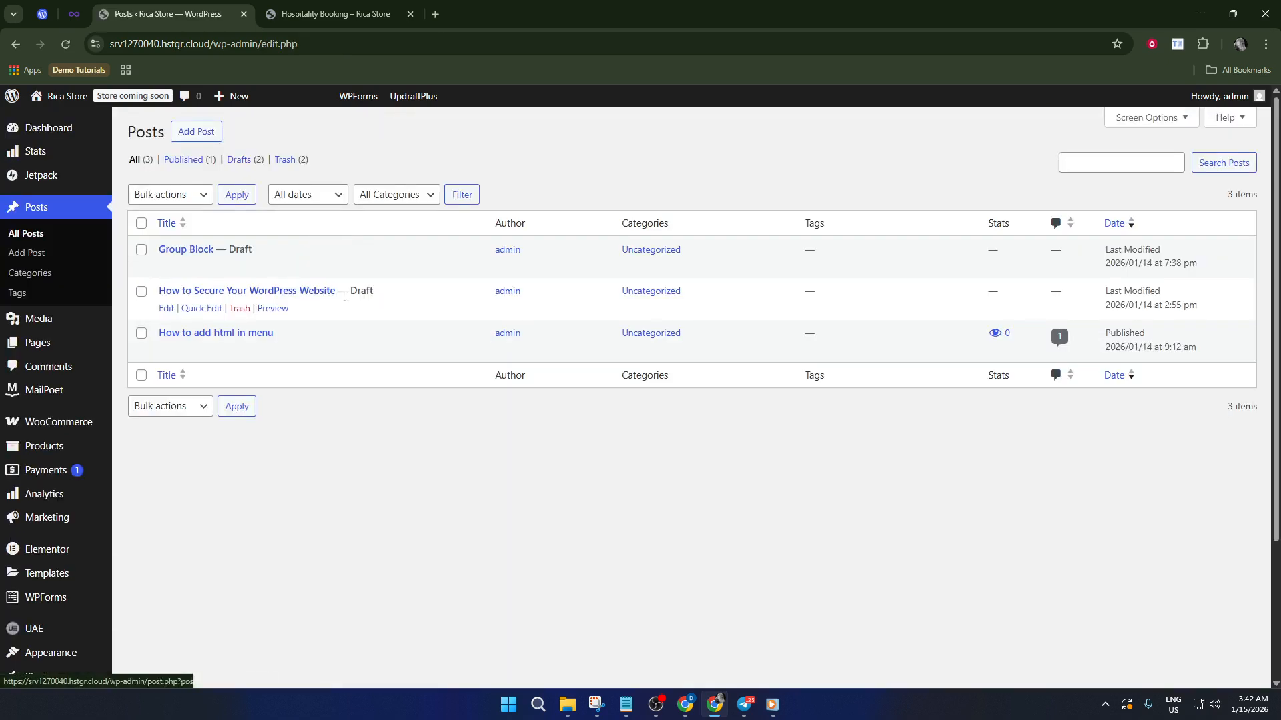
click(198, 132)
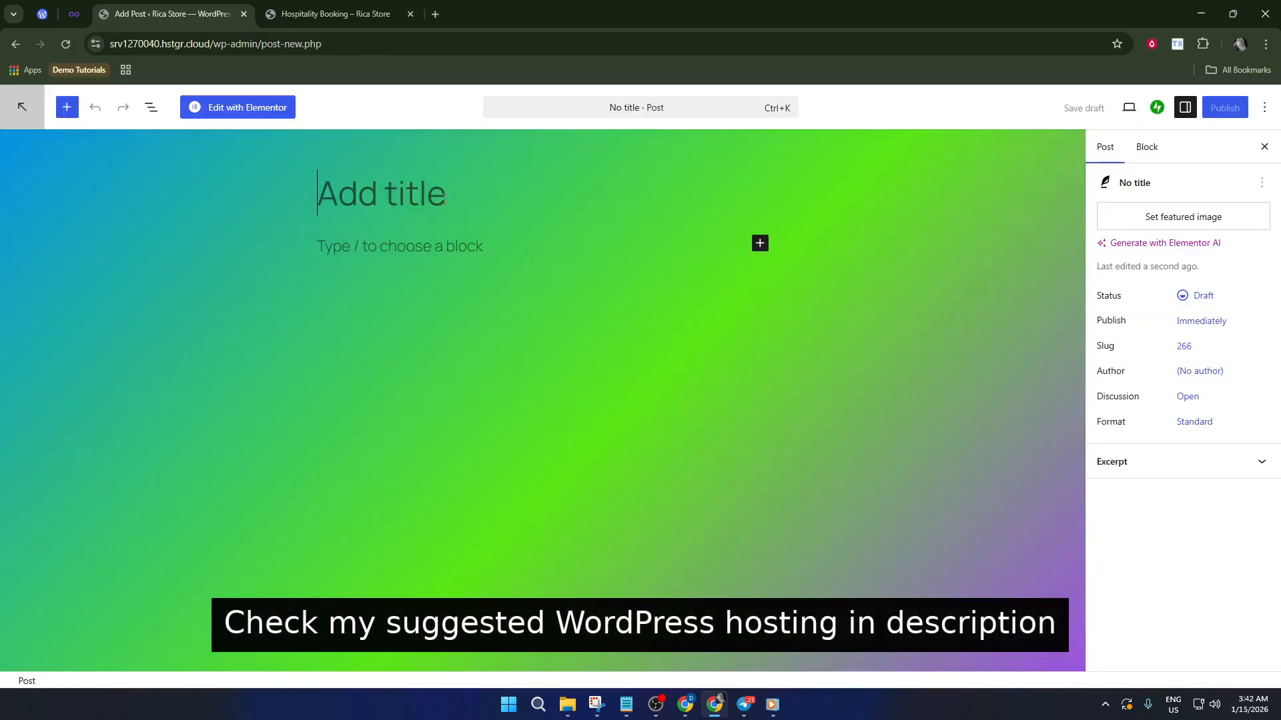
text(Hospita)
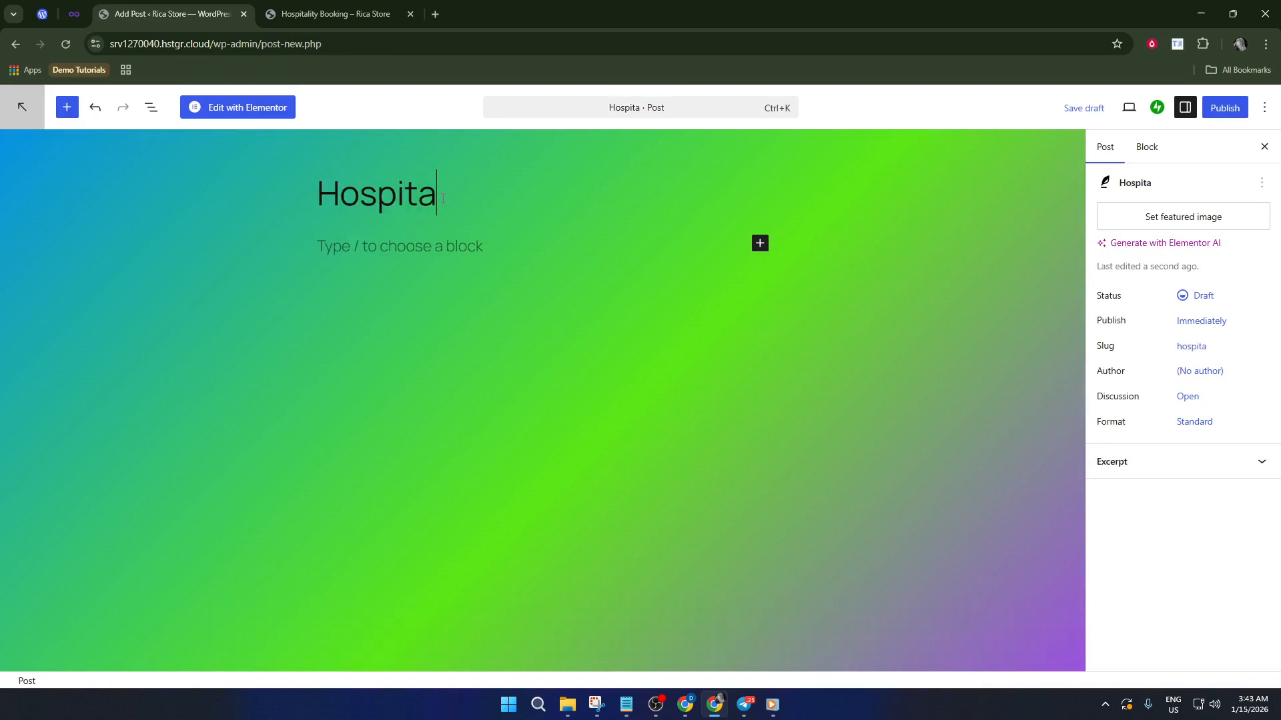
text(lity)
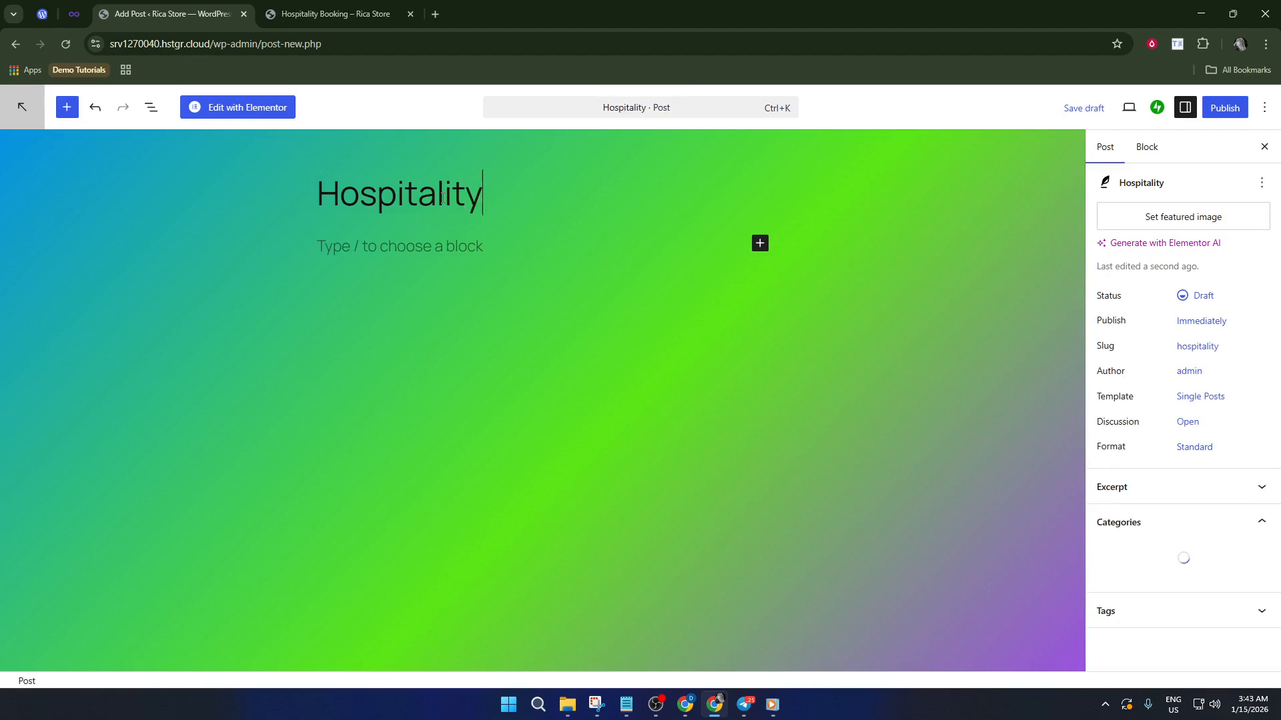
text( Managem)
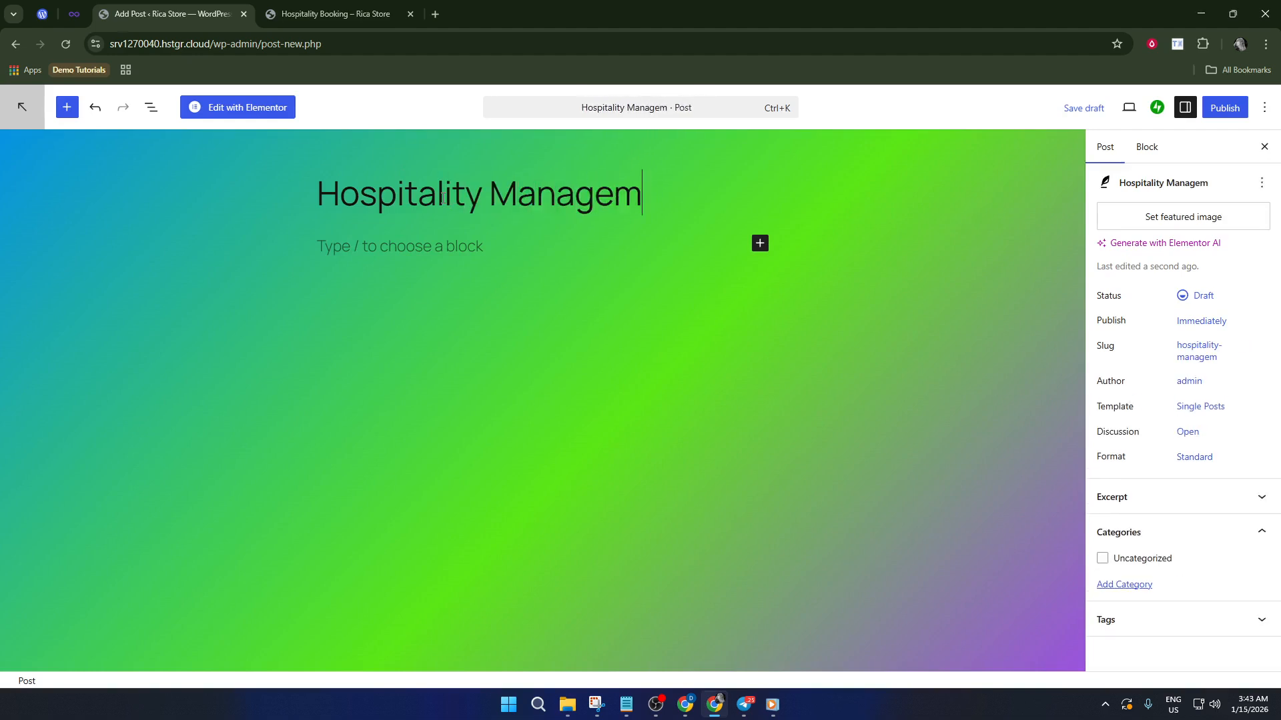
text(ent)
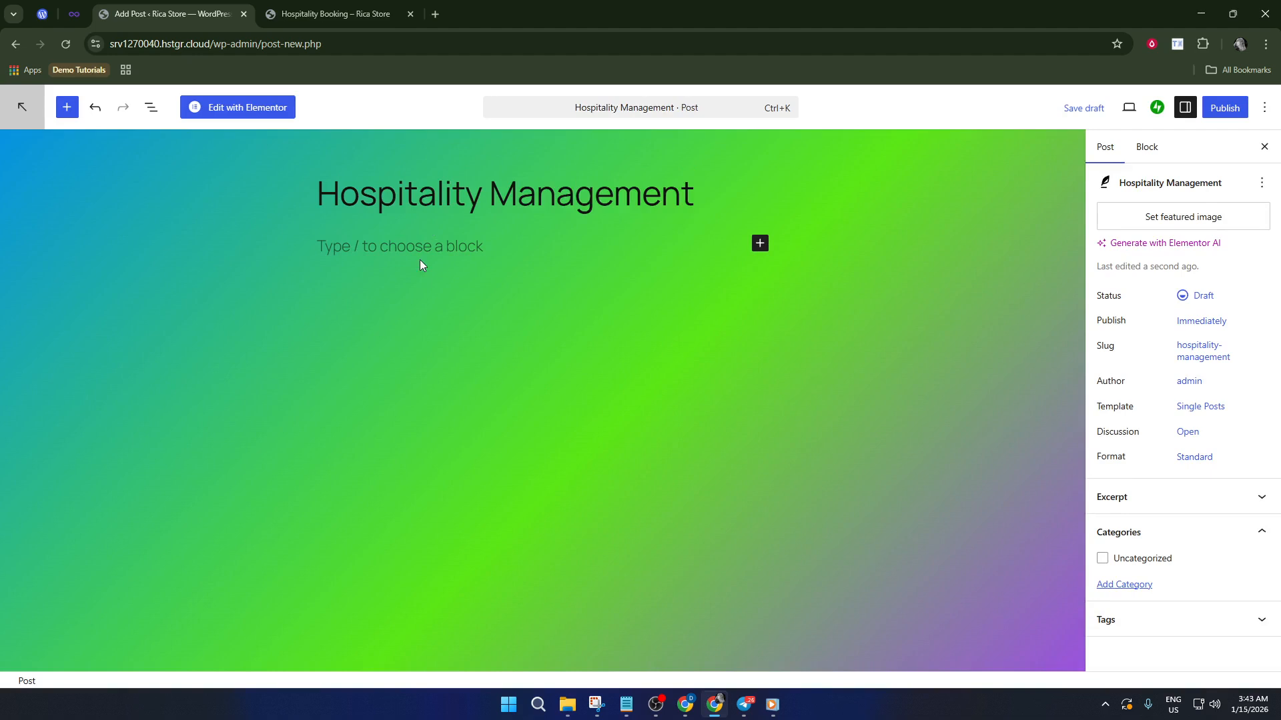
Step: Insert the Amelia - Catalog Booking block into the post's body below the title
click(330, 237)
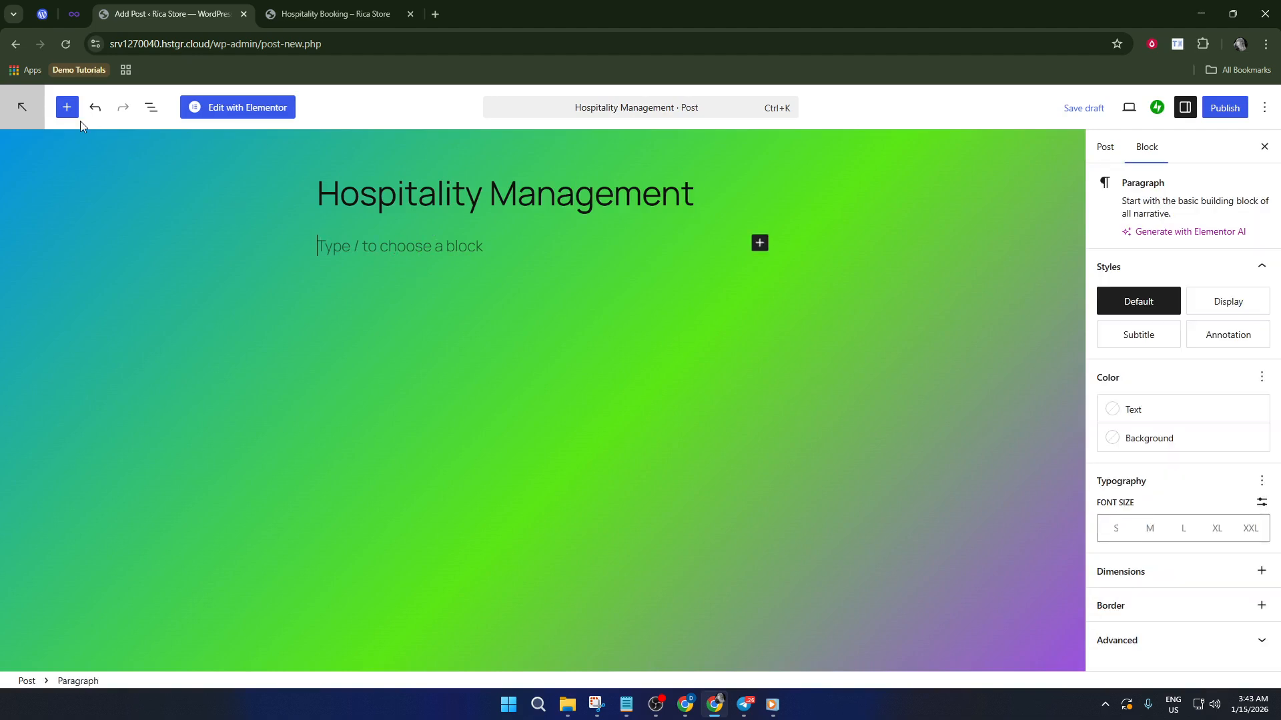
click(66, 106)
mouse_move(122, 298)
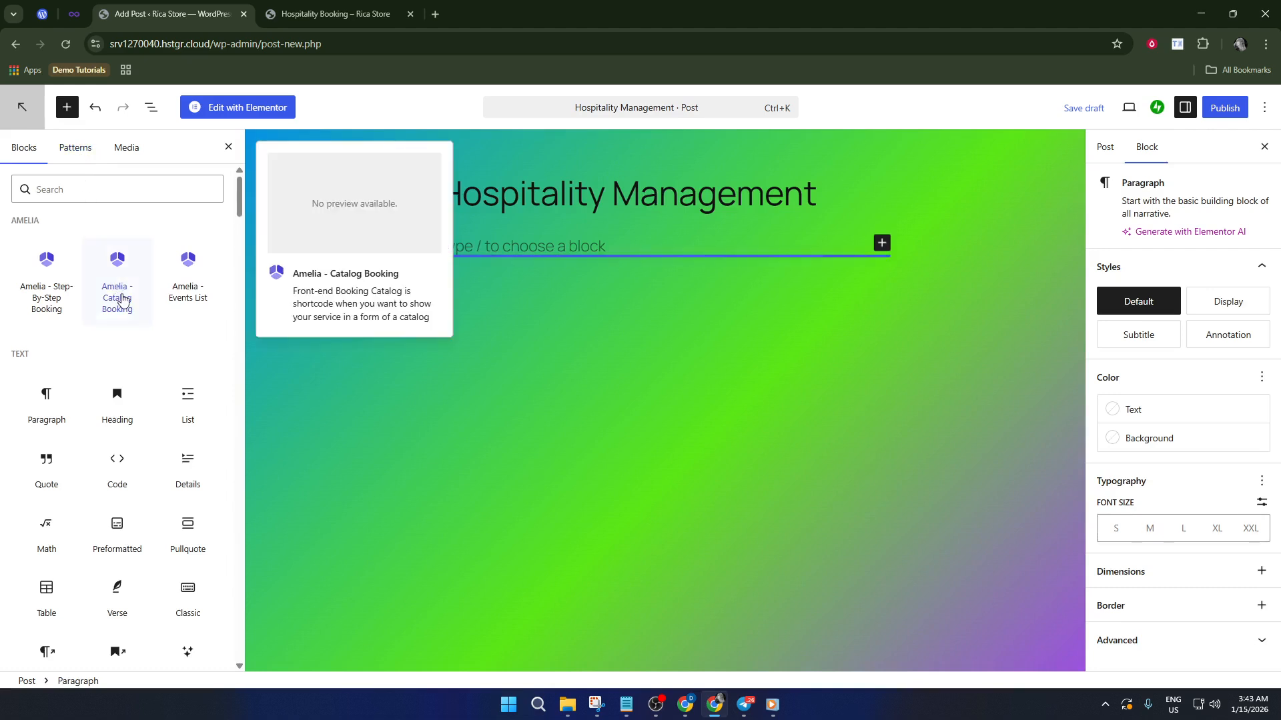
drag(122, 298, 454, 261)
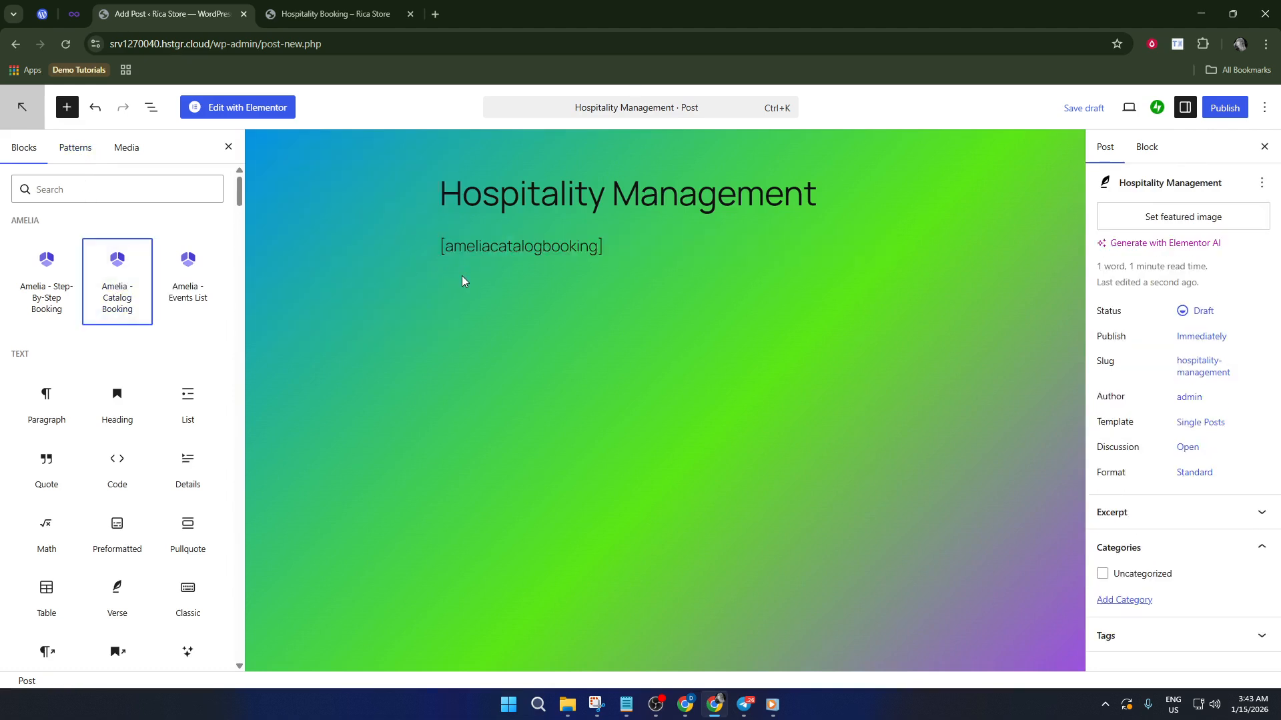
Step: Save the post as a draft and open its preview in a new tab
click(1086, 113)
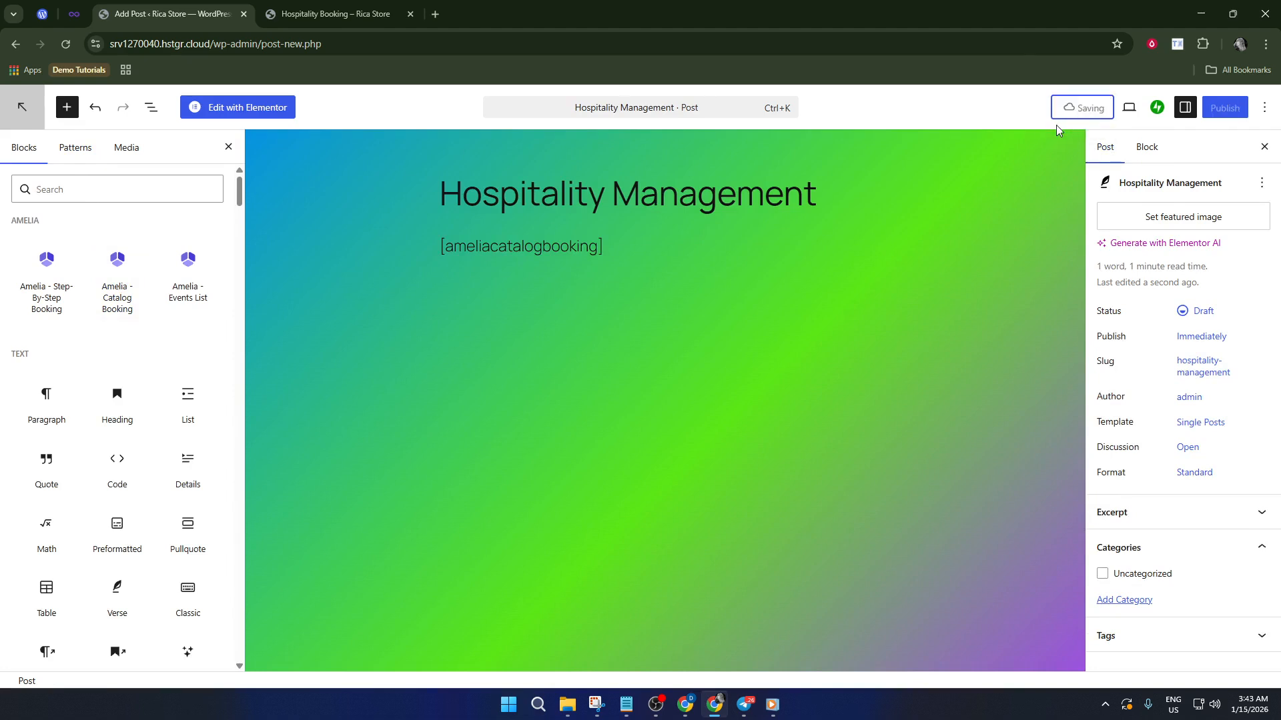
click(1129, 112)
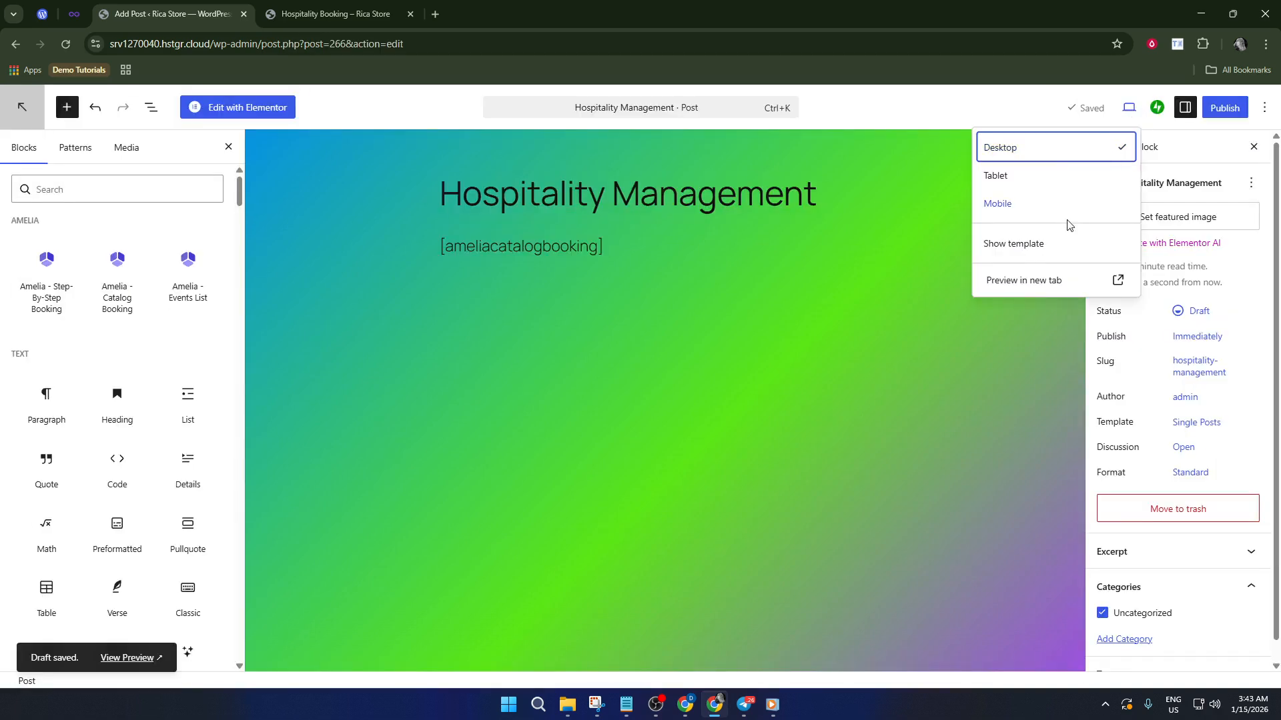
click(1061, 279)
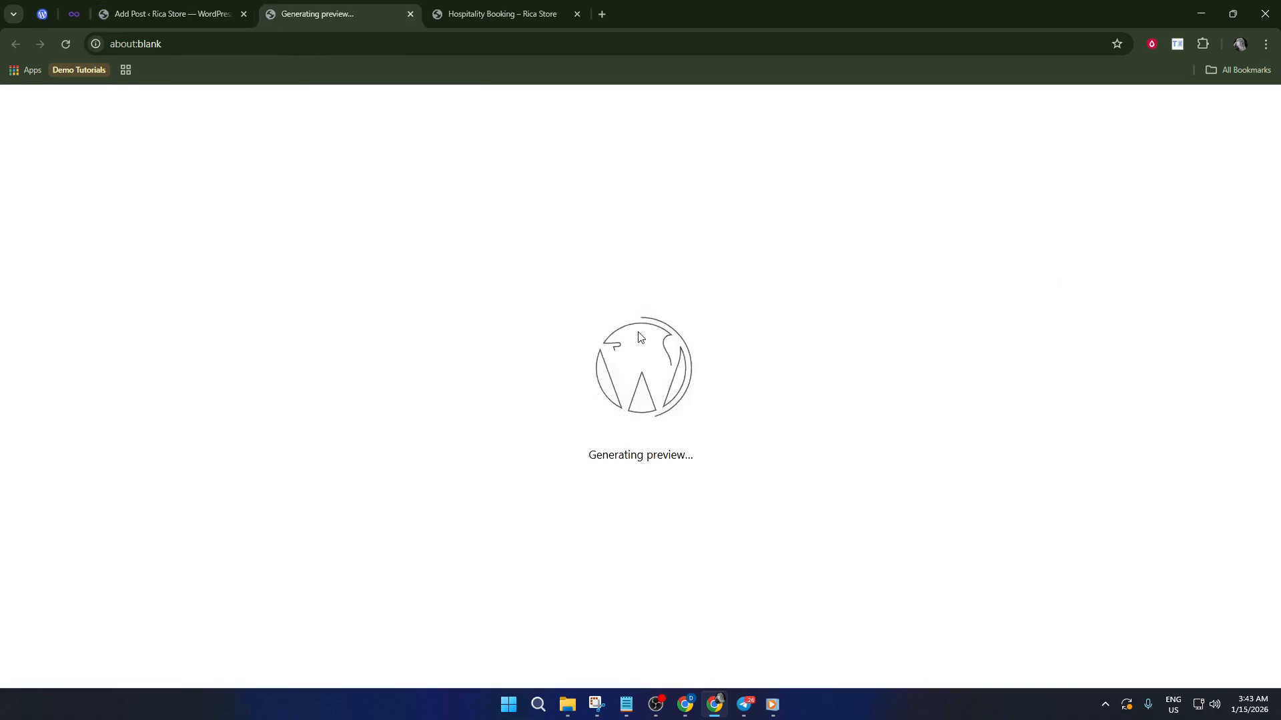